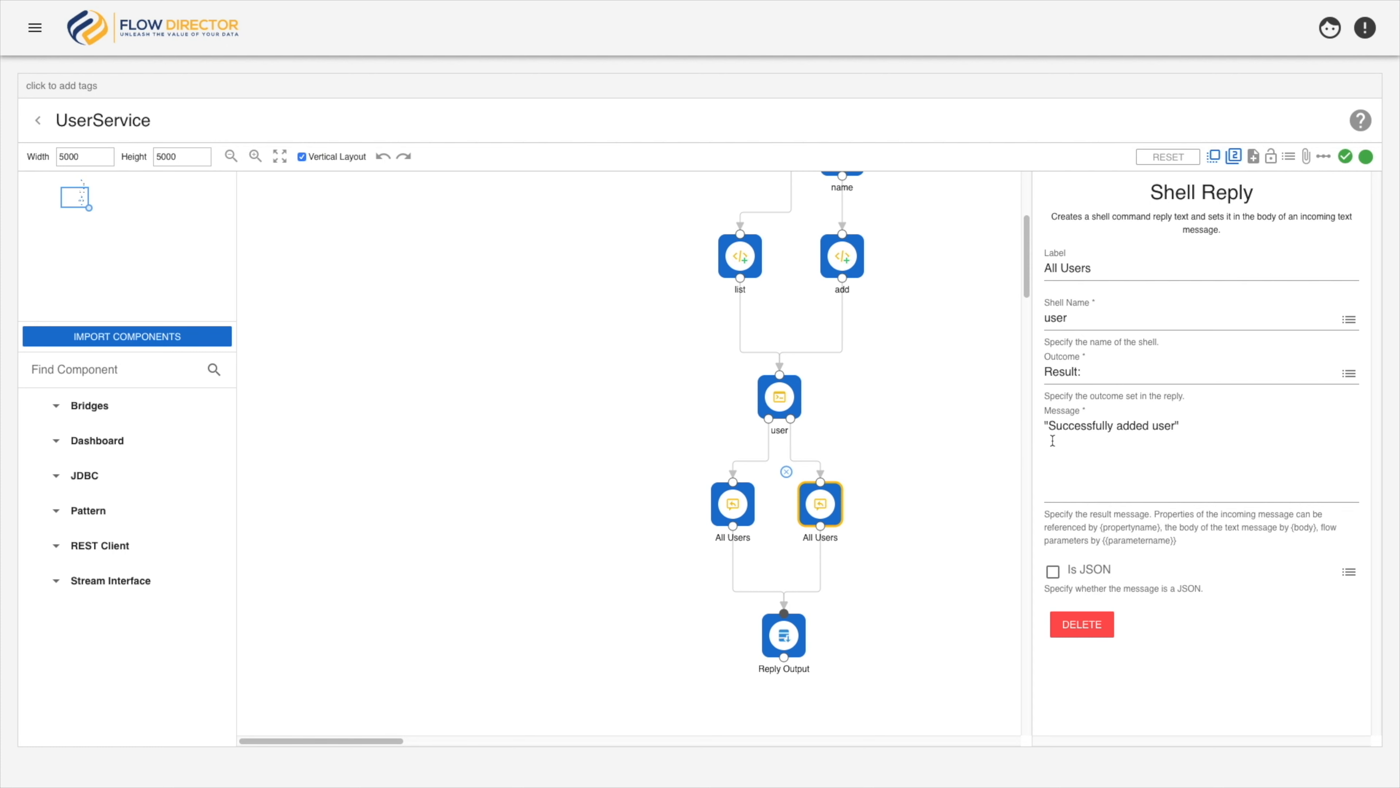
# Check the Shell Reply settings of the list command in the UserService flow, and open the Users Config dashboard.
pyautogui.click(728, 496)
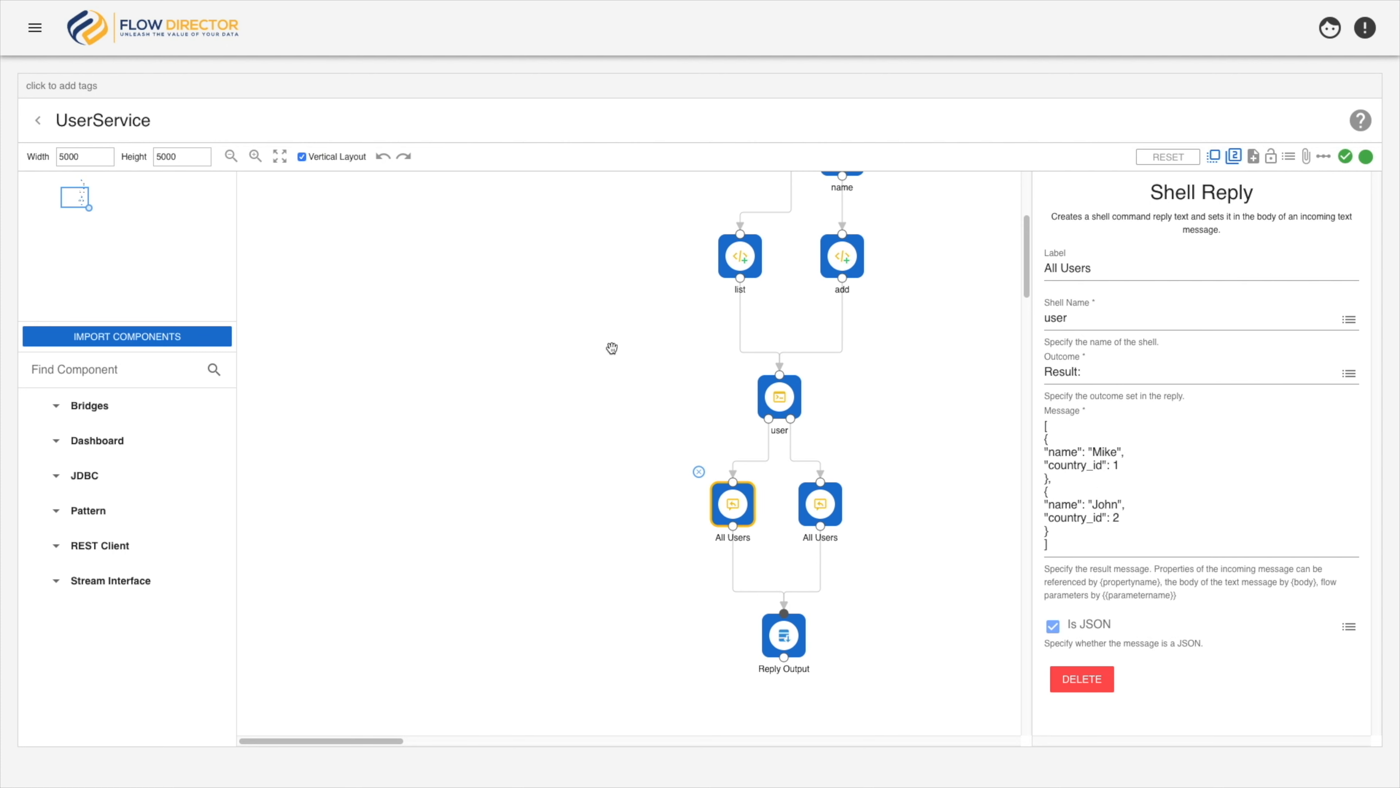
pyautogui.click(37, 120)
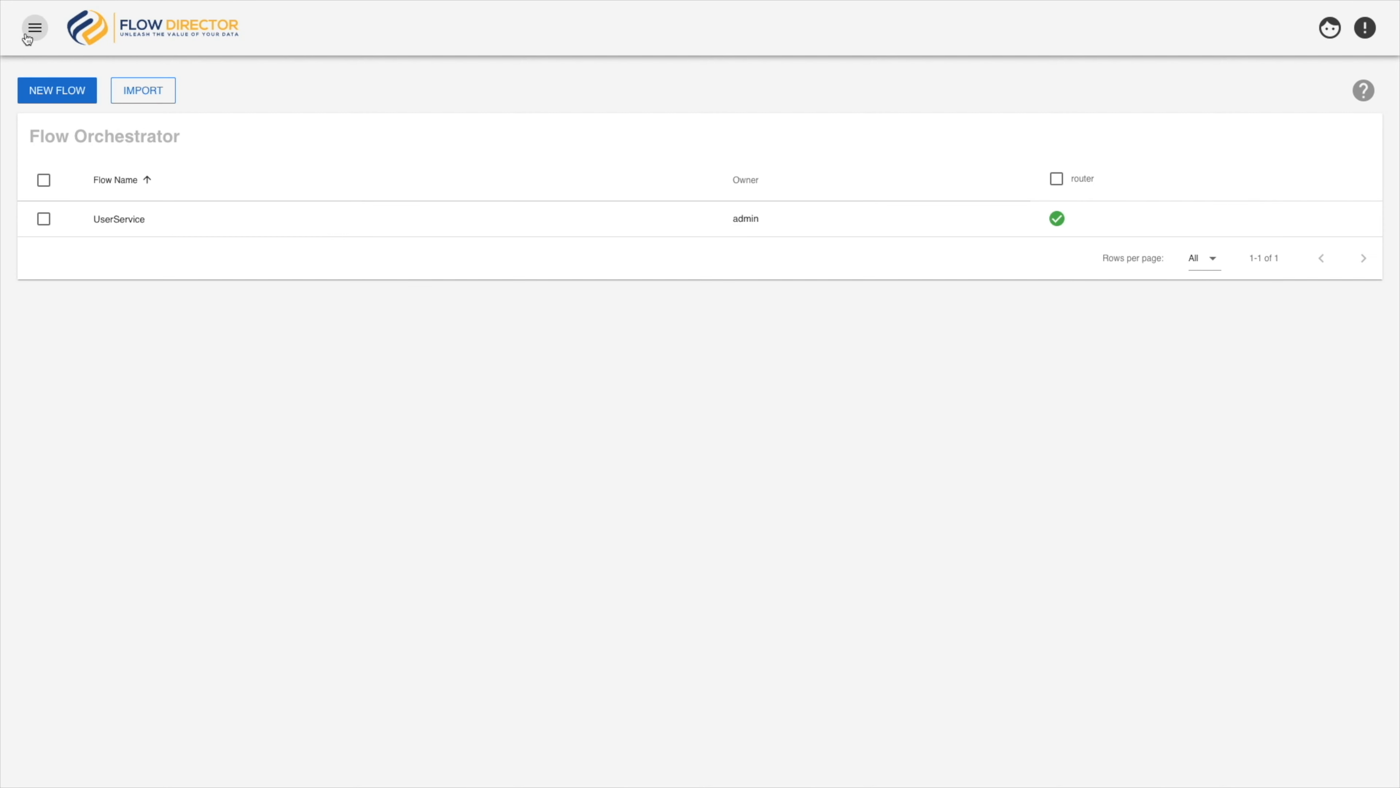
pyautogui.click(35, 28)
pyautogui.click(494, 250)
pyautogui.click(725, 237)
# Add a Form component to the dashboard's empty left panel, fed by the stream userservice/flow/UserService/Shell/user.
pyautogui.click(673, 170)
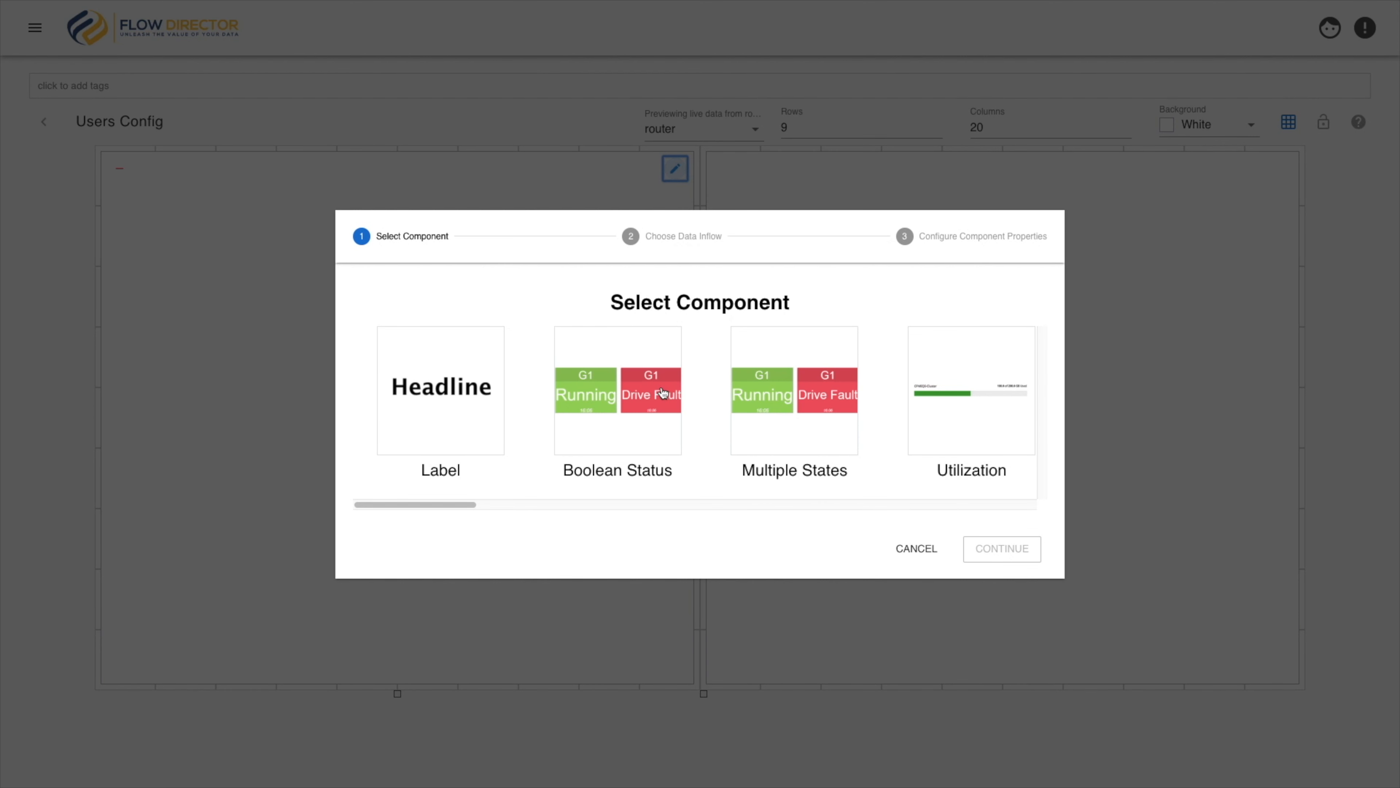
pyautogui.moveTo(419, 504); pyautogui.dragTo(908, 483)
pyautogui.click(970, 451)
pyautogui.click(1002, 558)
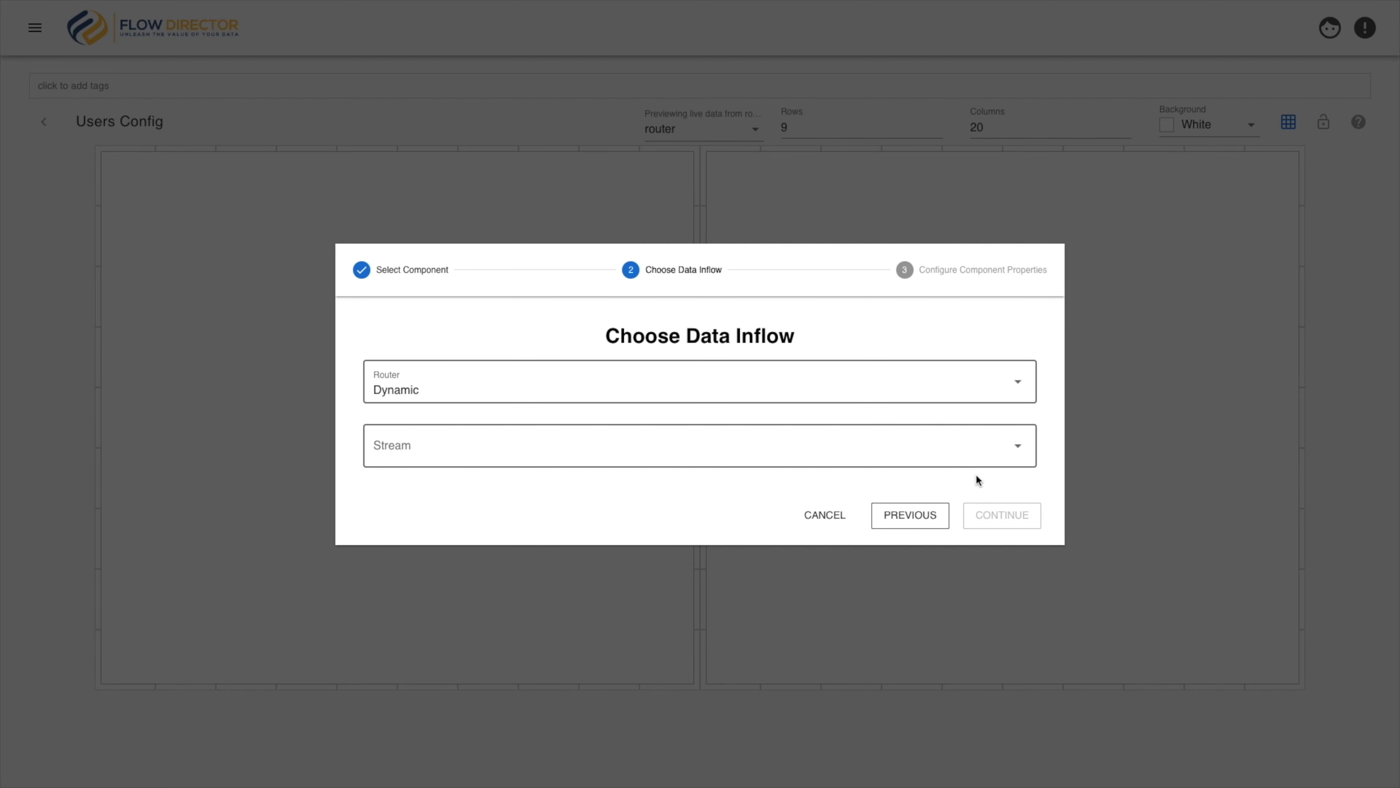
pyautogui.click(974, 462)
pyautogui.click(702, 463)
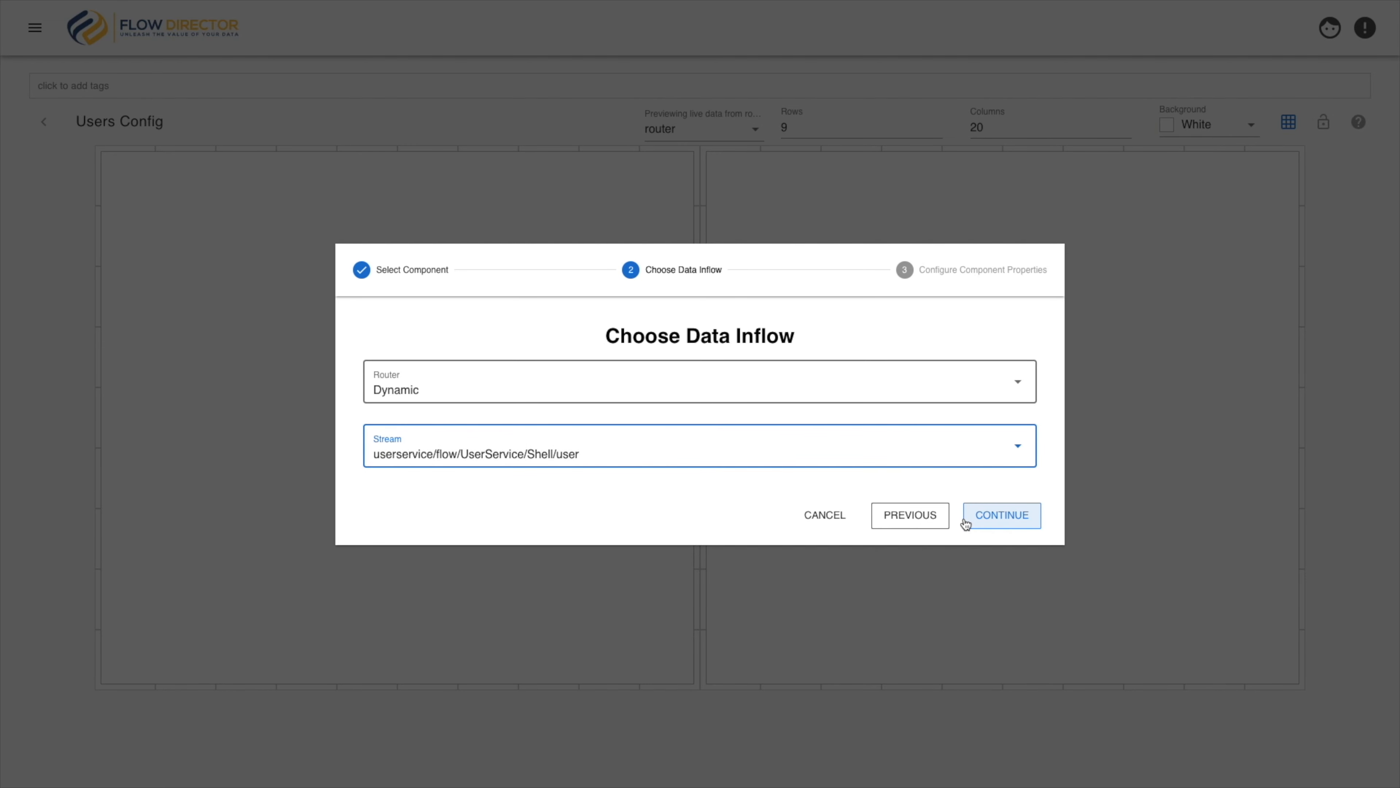
pyautogui.click(966, 521)
# Title the form "Add User", link it to the add command without reference parameters, and create it.
pyautogui.click(411, 389)
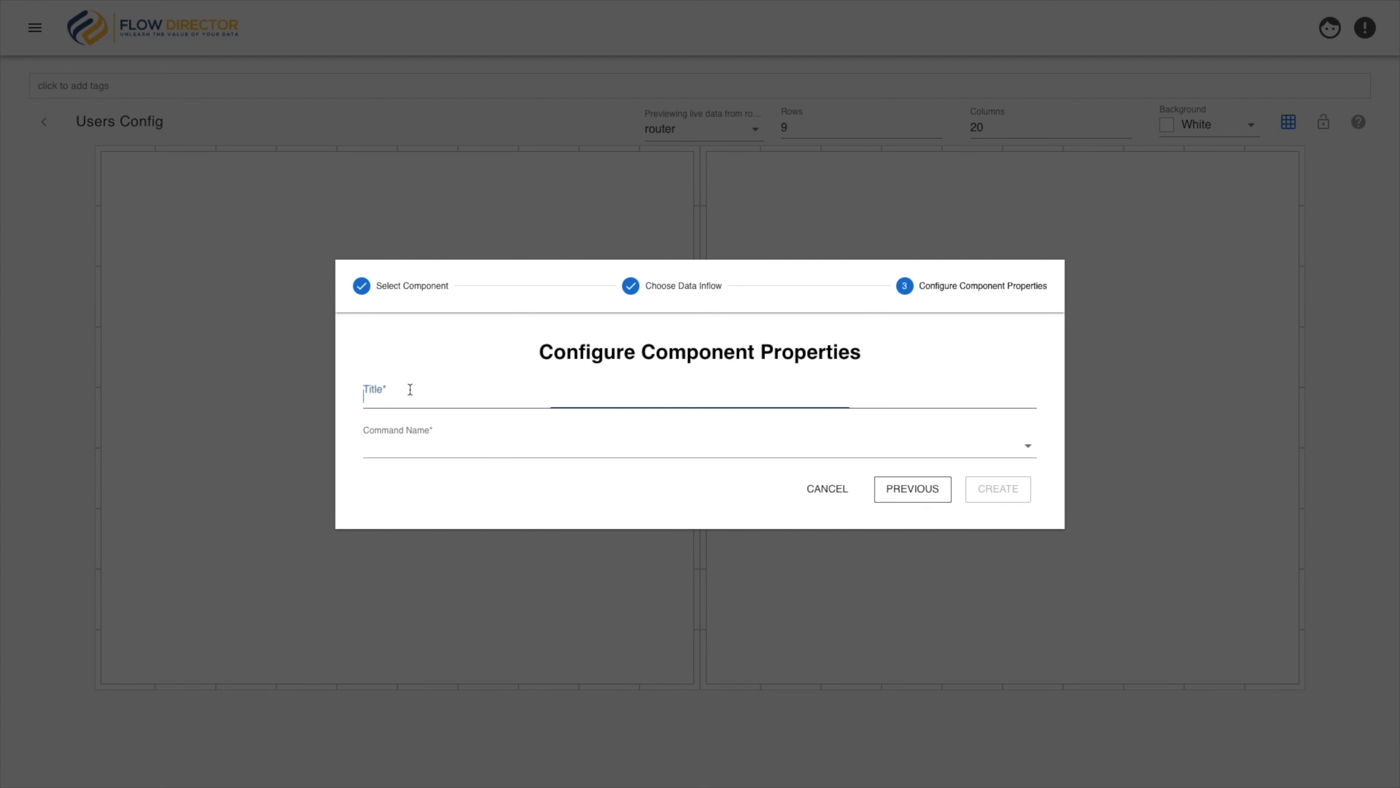
pyautogui.write('Add User')
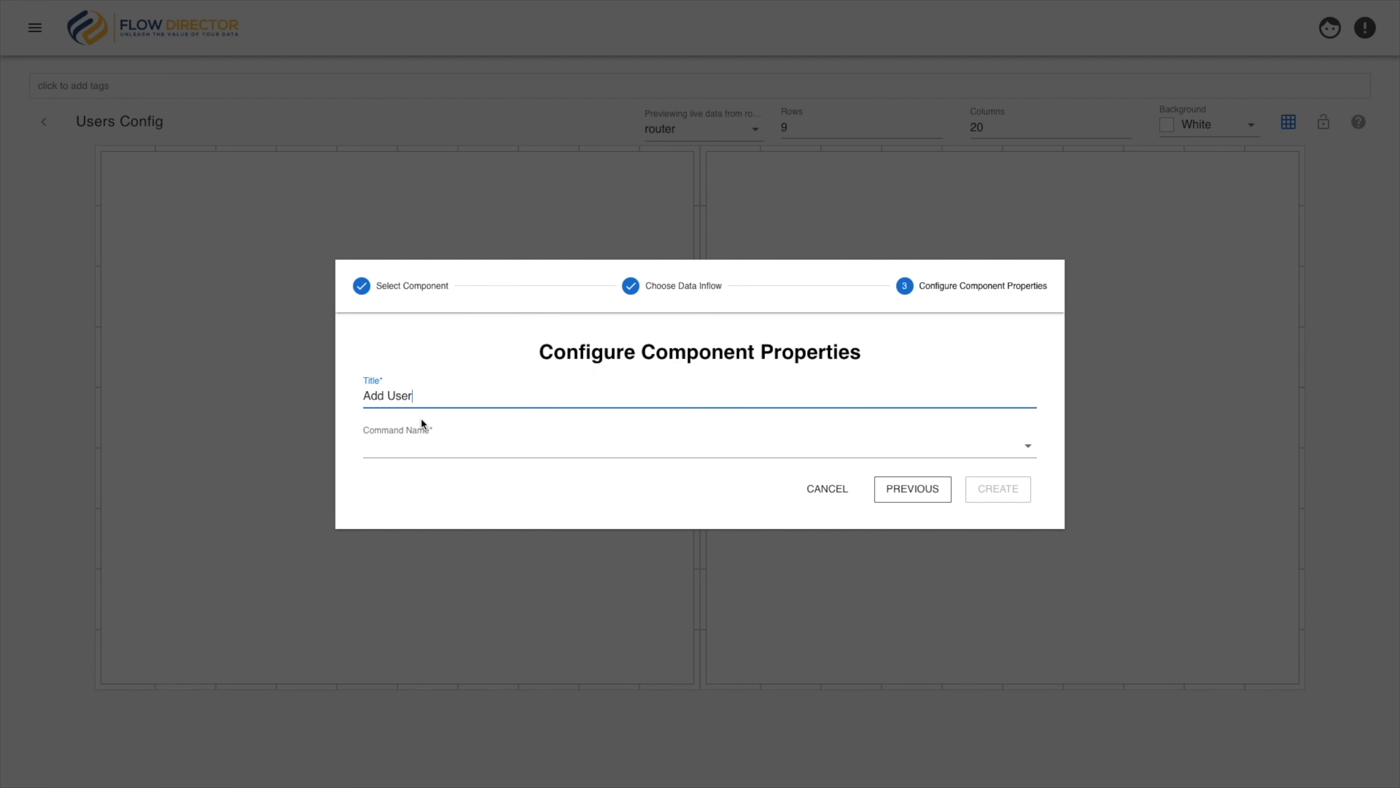
pyautogui.click(406, 448)
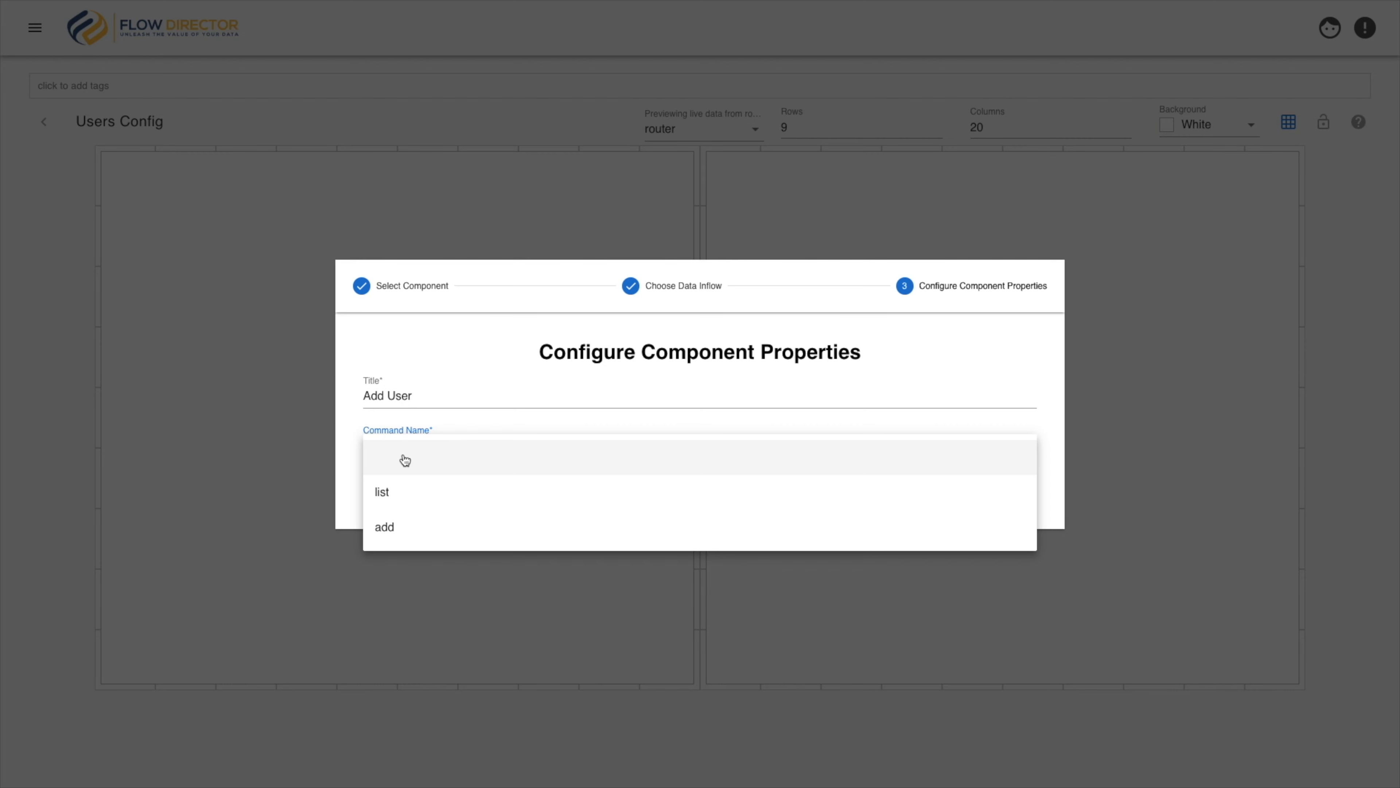
pyautogui.click(403, 527)
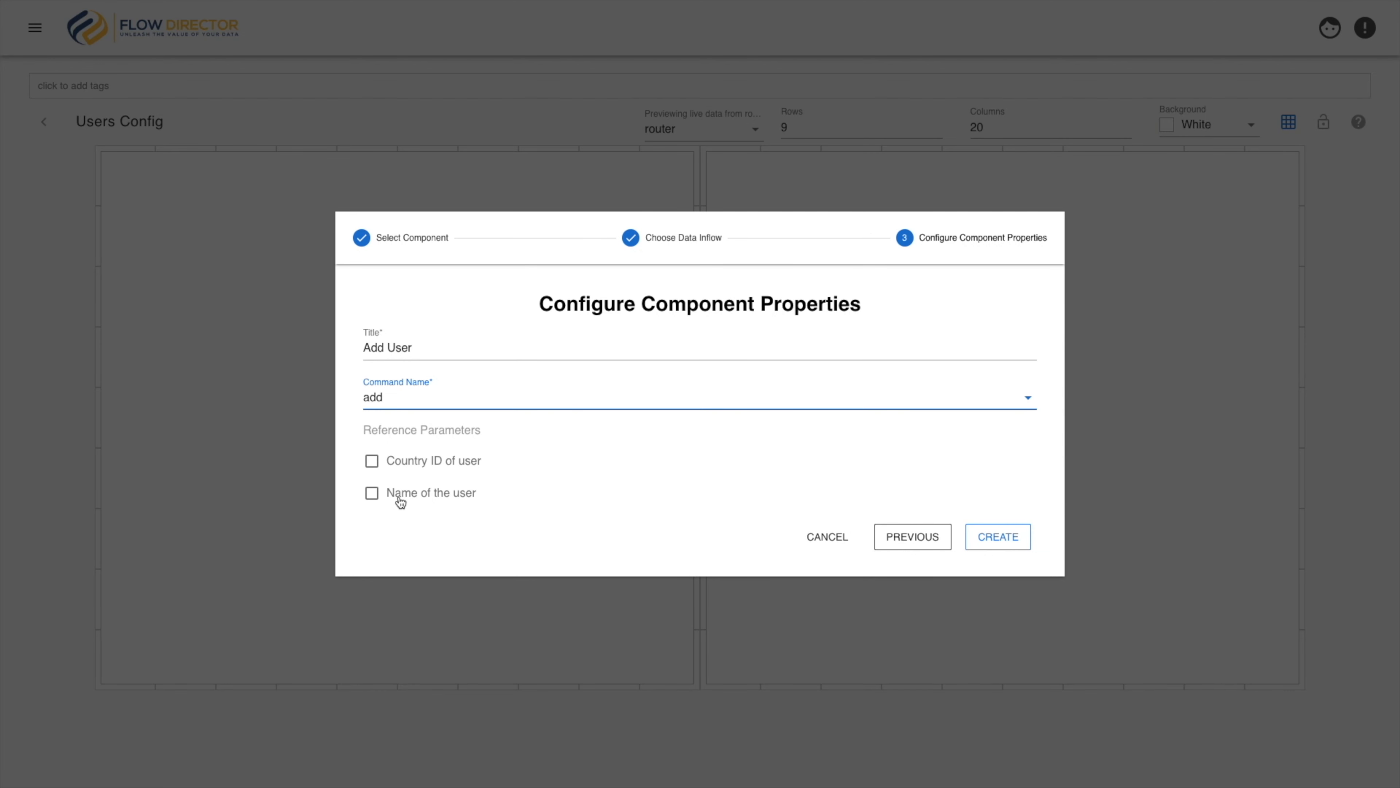
pyautogui.click(1024, 536)
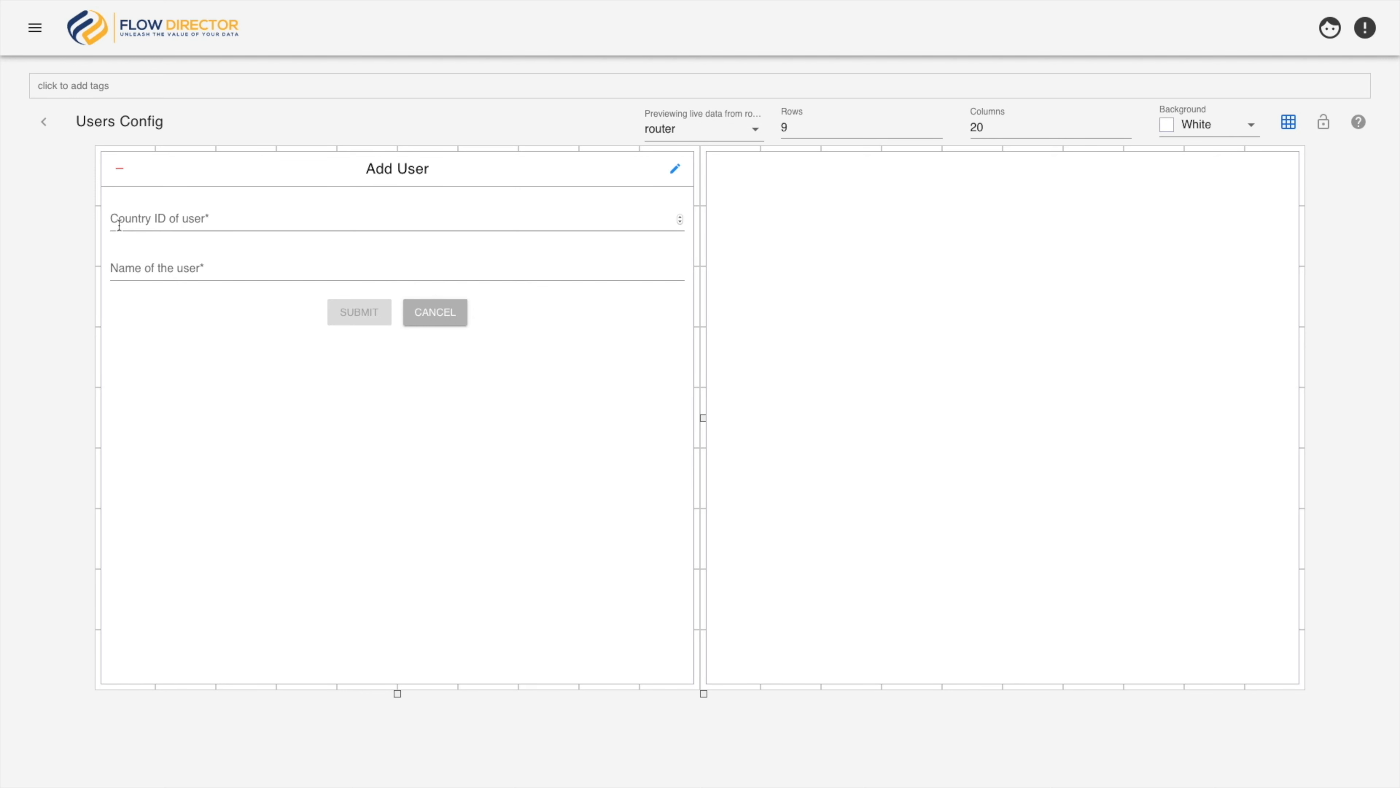
# Submit the Add User form with country ID 34 and the user's name.
pyautogui.click(120, 225)
pyautogui.write('34')
pyautogui.click(155, 270)
pyautogui.write('Sarah')
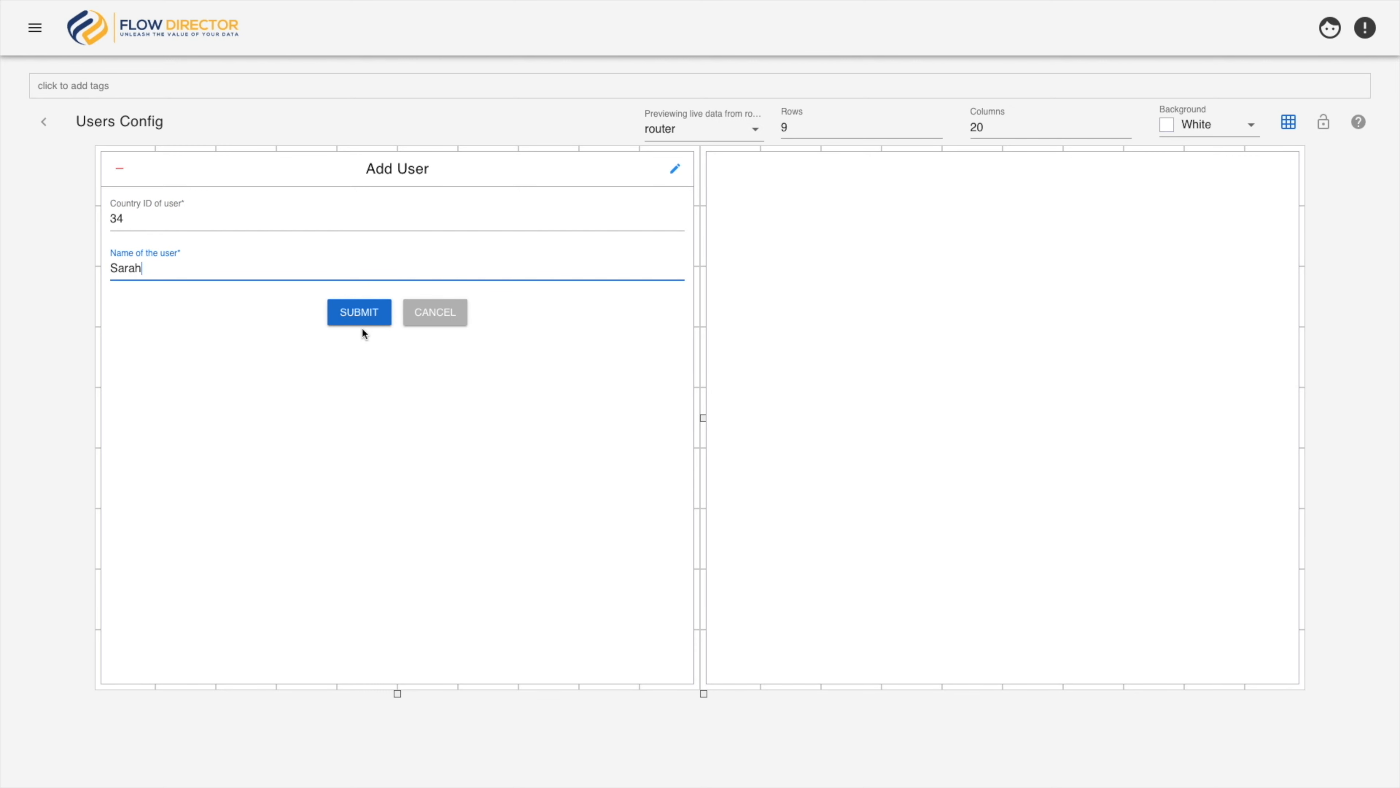
pyautogui.click(359, 312)
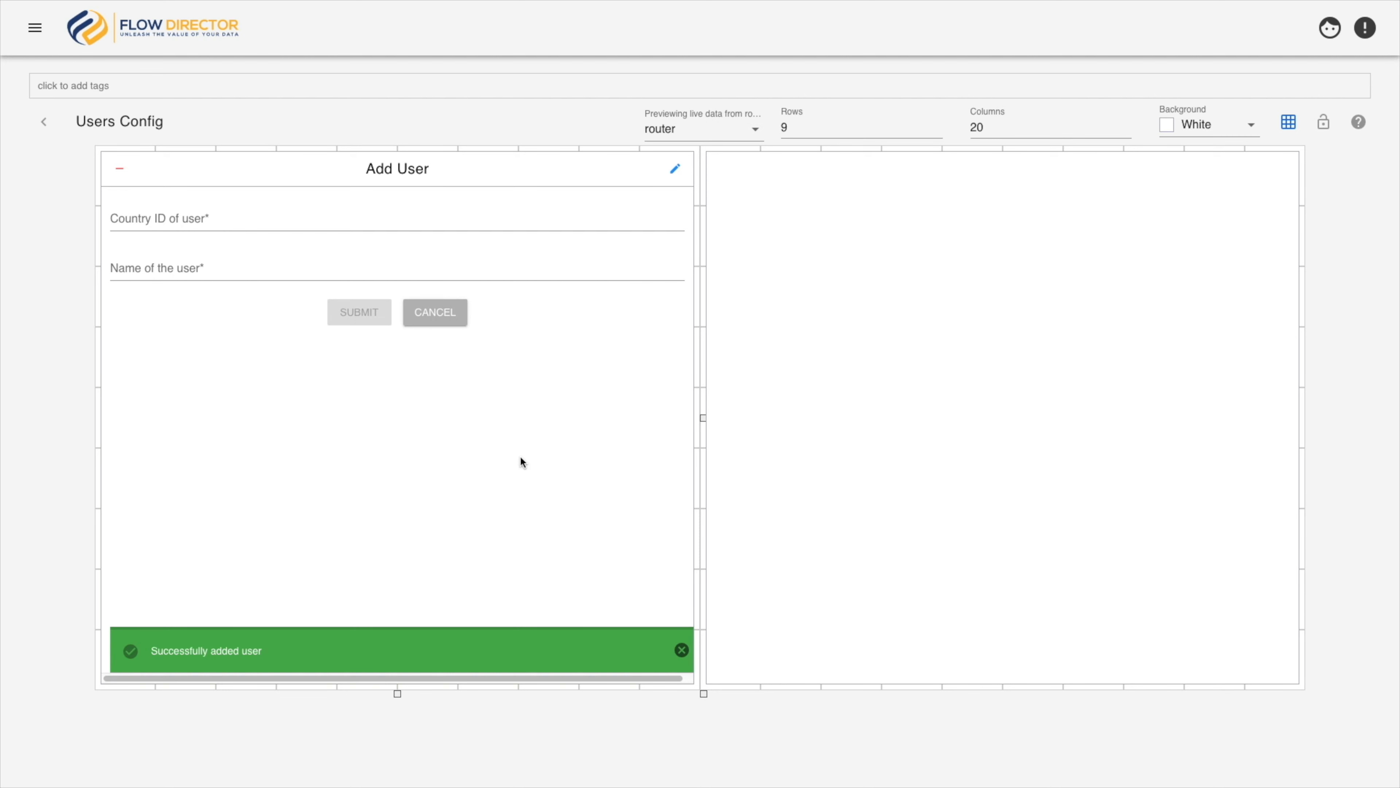
# Add a CRUD component to the dashboard's empty right panel, fed by the stream userservice/flow/UserService/Shell/user.
pyautogui.click(1279, 170)
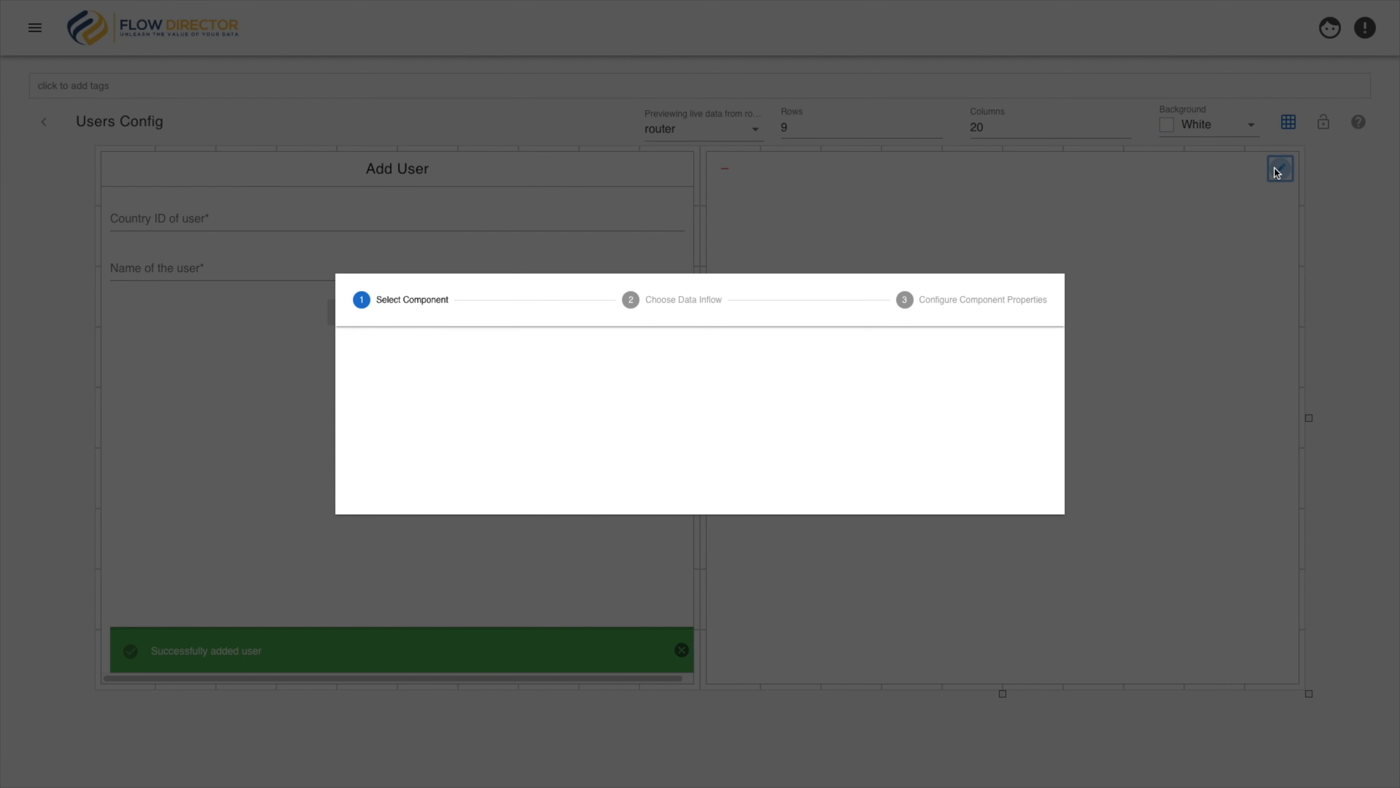
pyautogui.click(466, 506)
pyautogui.moveTo(466, 507); pyautogui.dragTo(1091, 442)
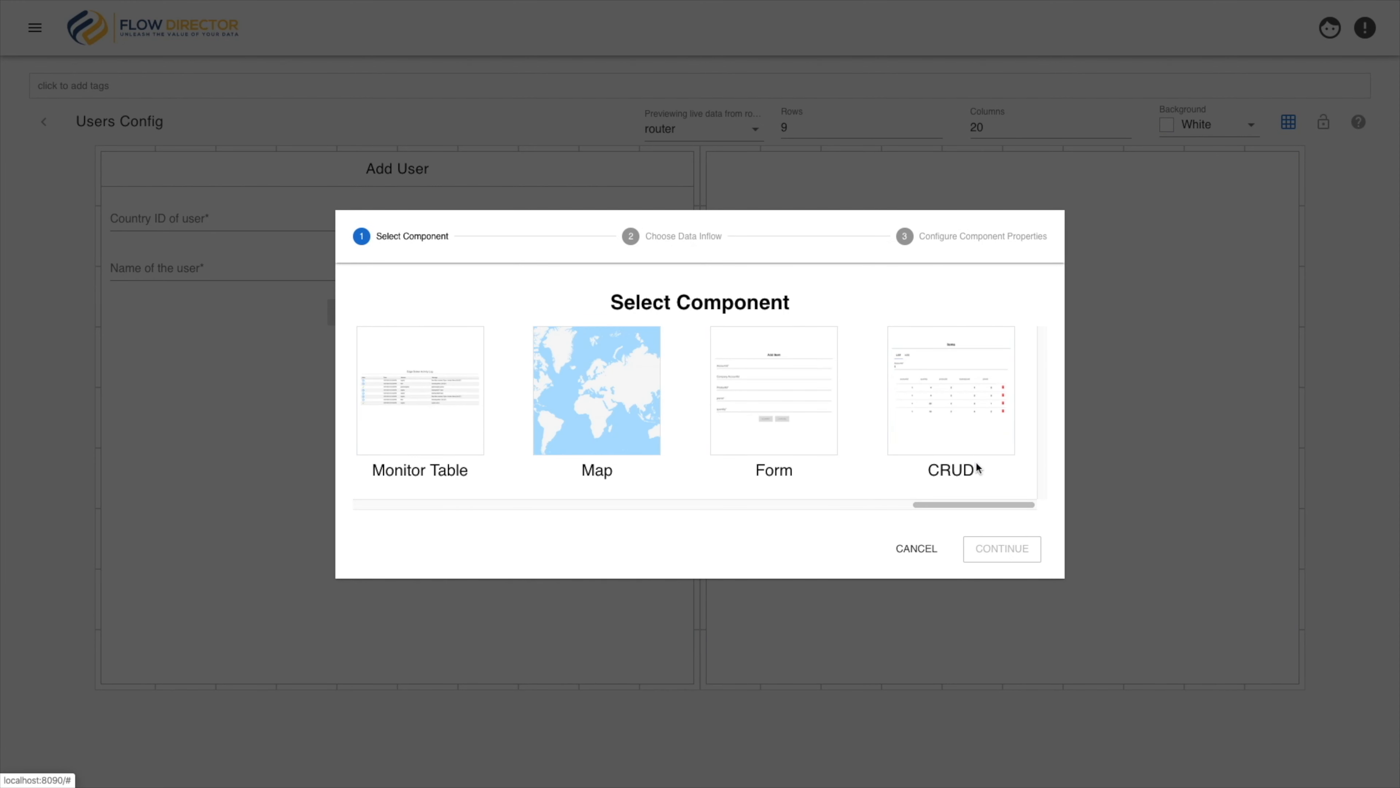
pyautogui.click(941, 436)
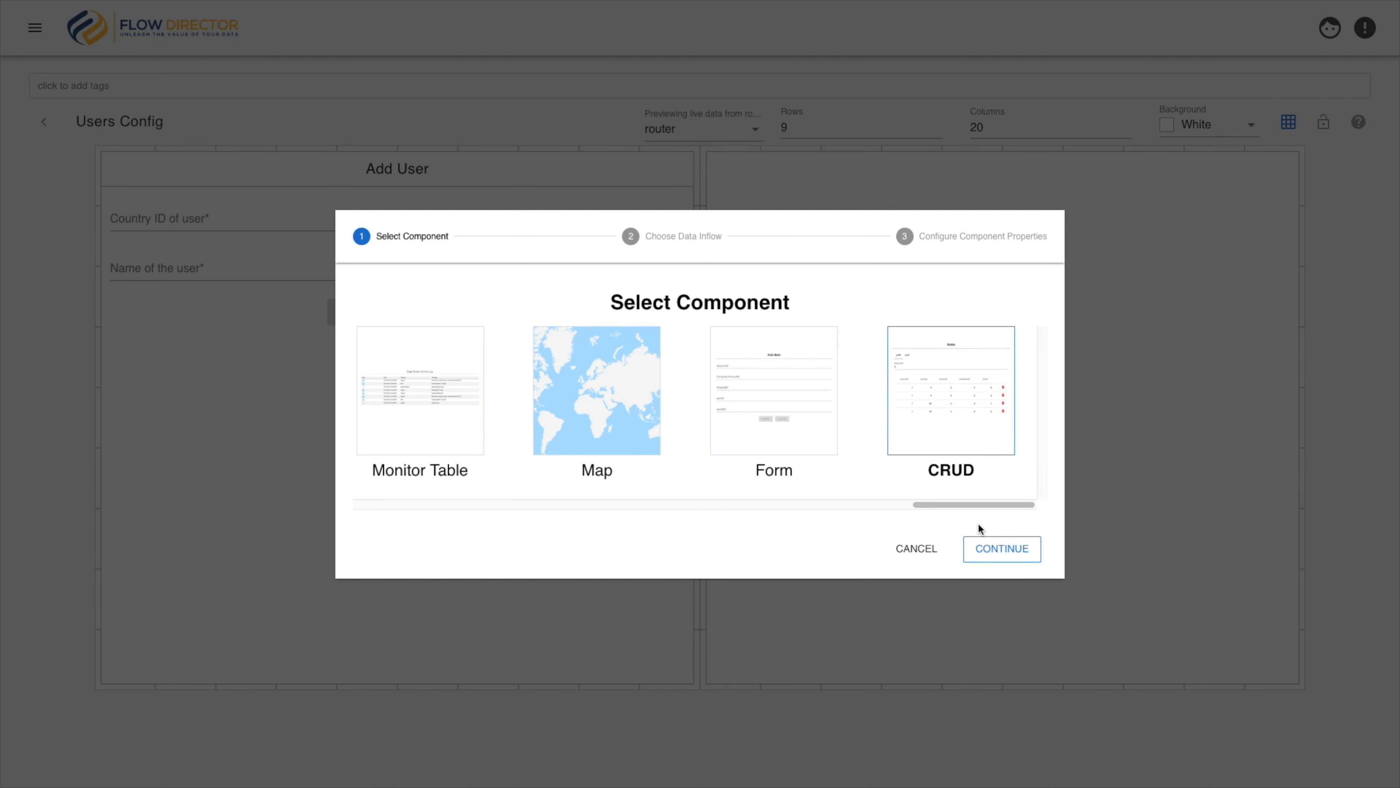
pyautogui.click(976, 546)
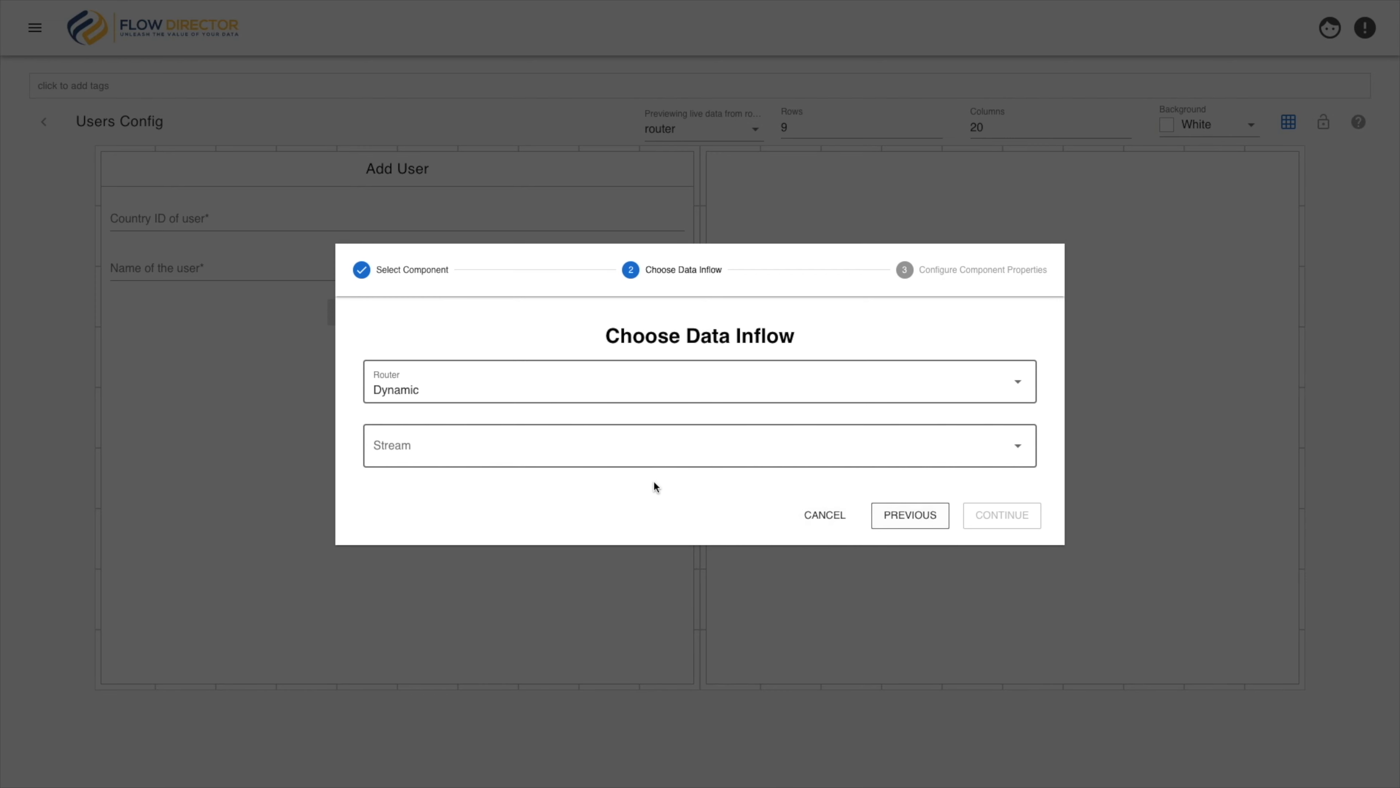
pyautogui.click(555, 466)
pyautogui.click(530, 449)
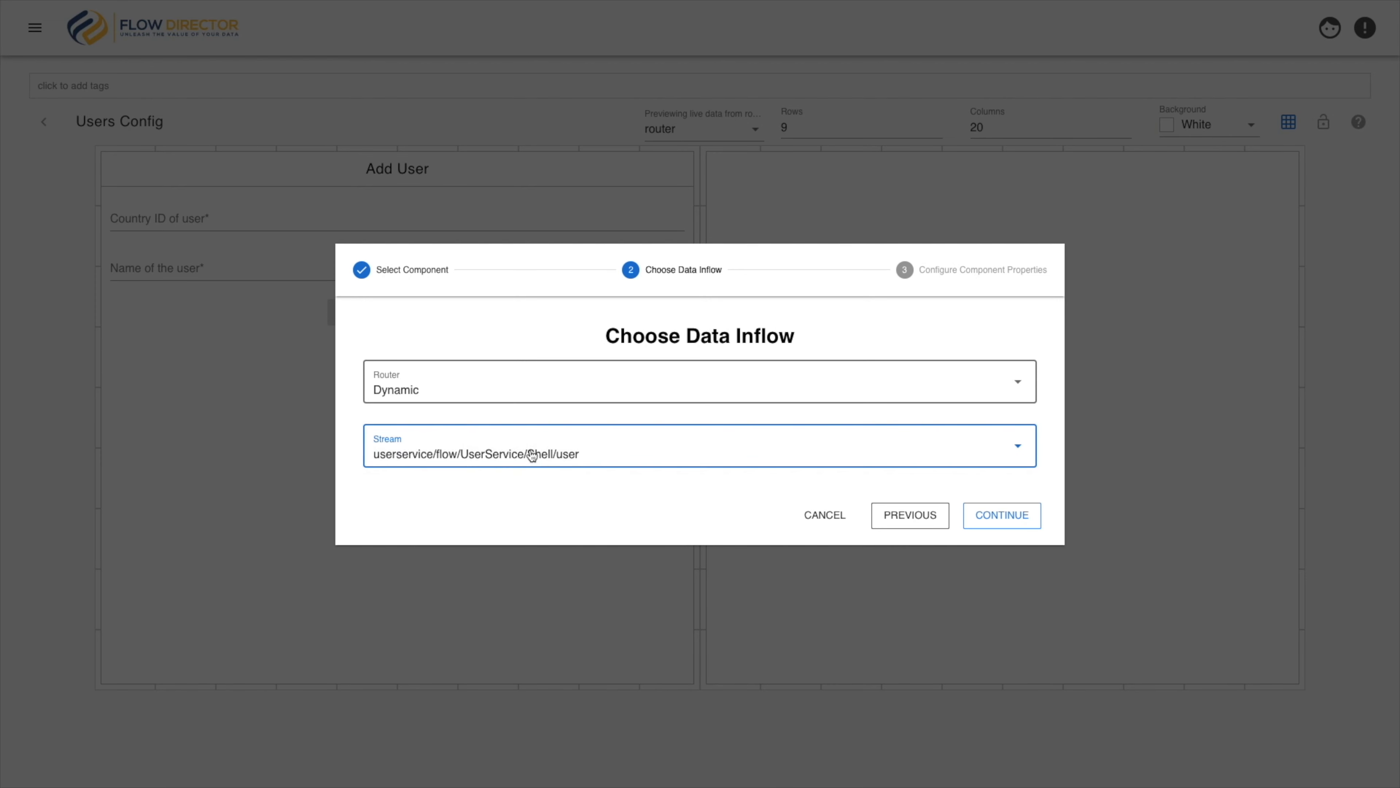
pyautogui.click(1012, 514)
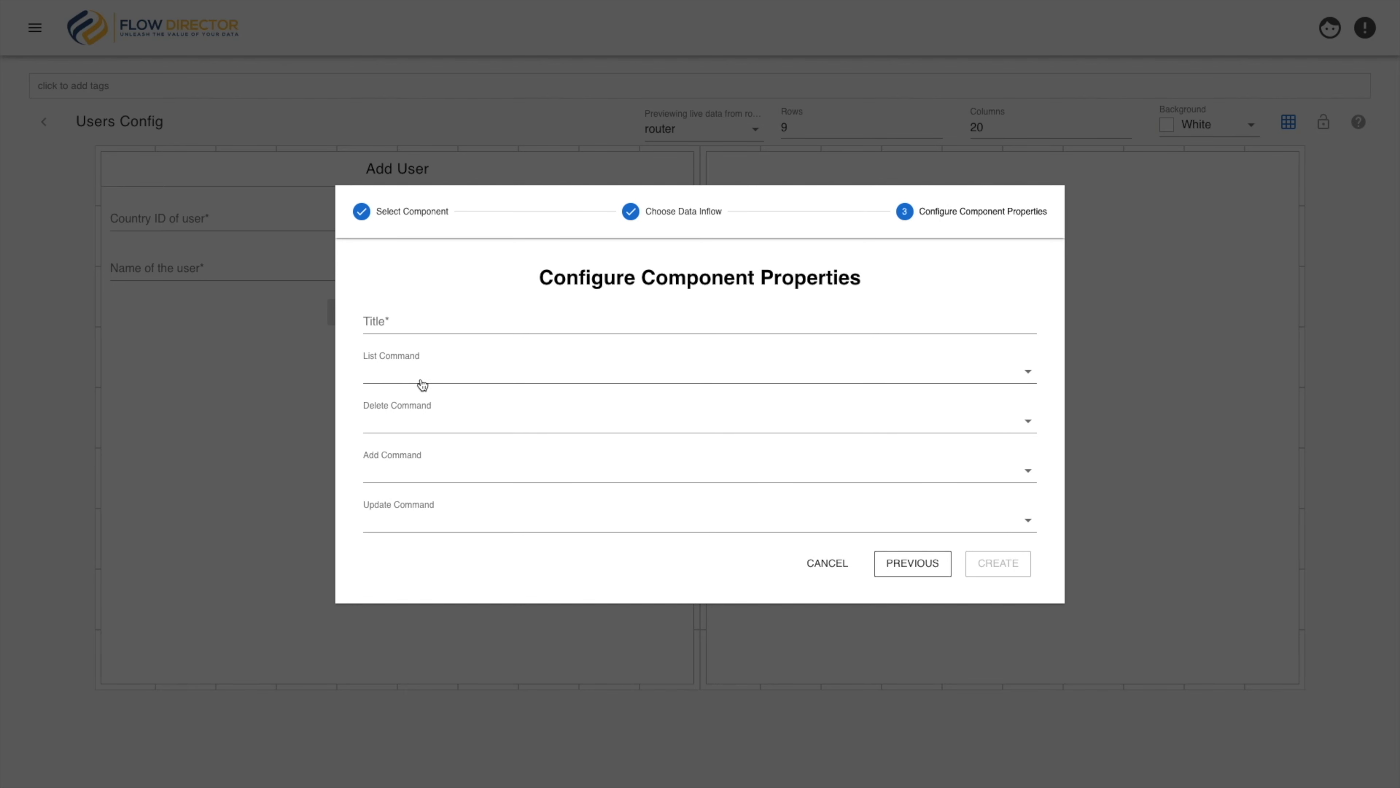
# Title the CRUD component "Users", set its list command to list and its add command to add, and create it.
pyautogui.click(393, 309)
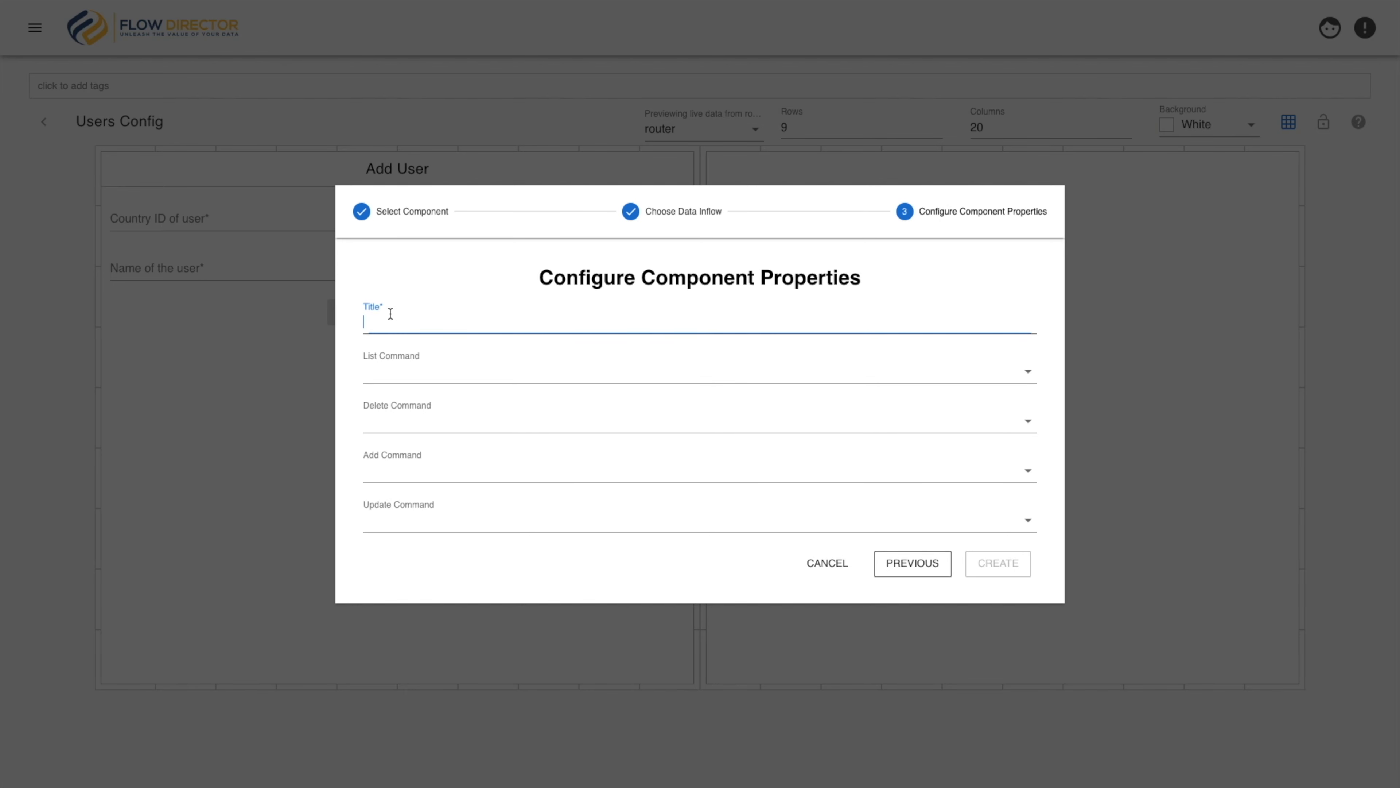
pyautogui.write('Users')
pyautogui.click(376, 365)
pyautogui.click(380, 411)
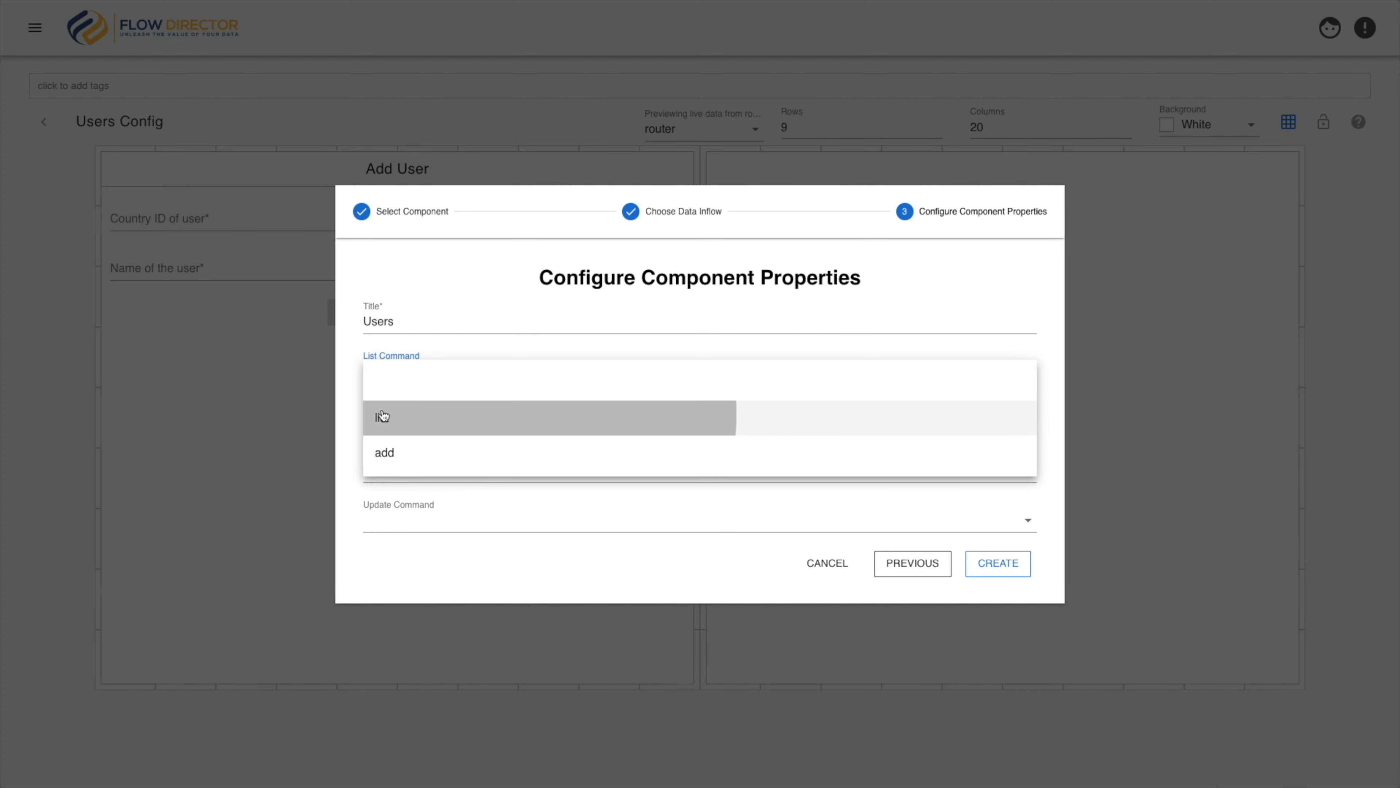
pyautogui.click(395, 485)
pyautogui.click(382, 567)
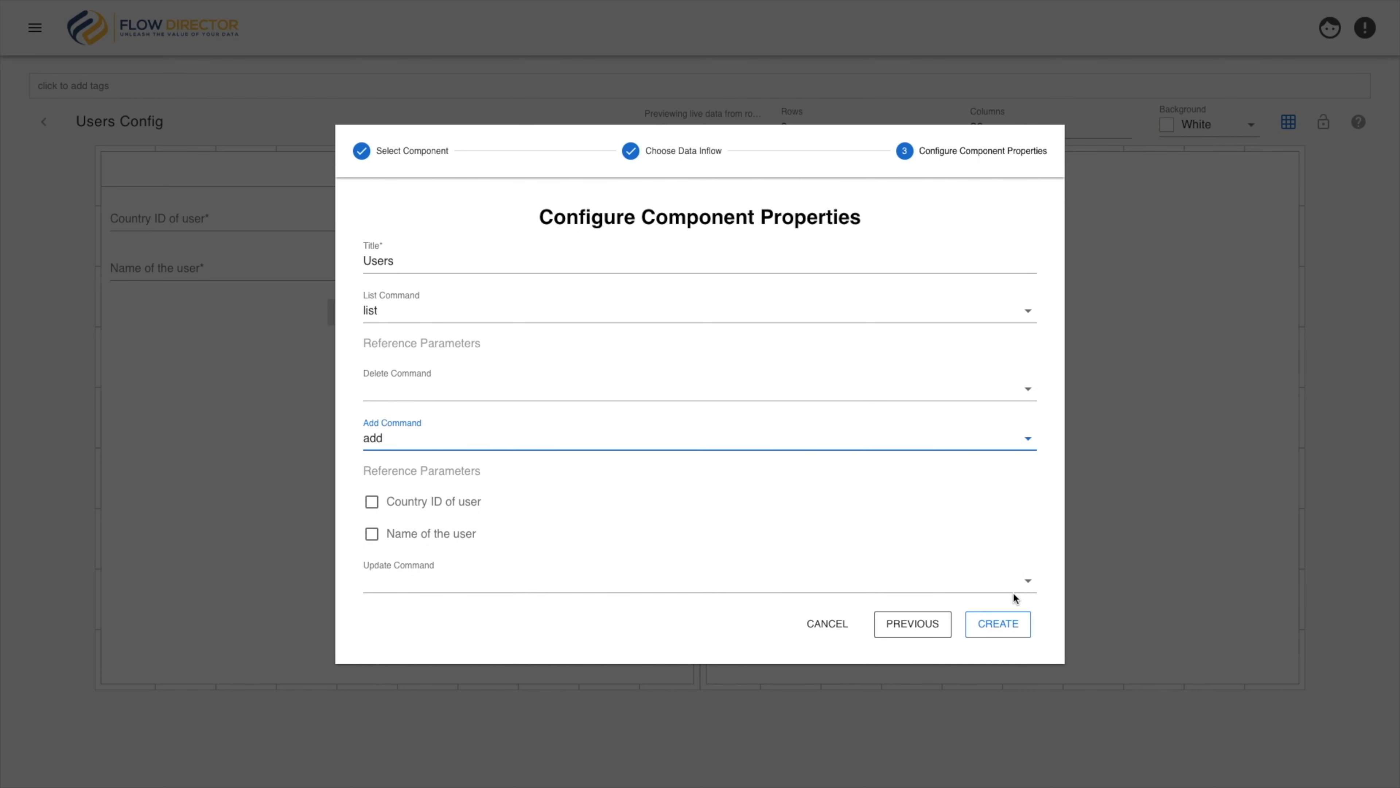
pyautogui.click(1010, 632)
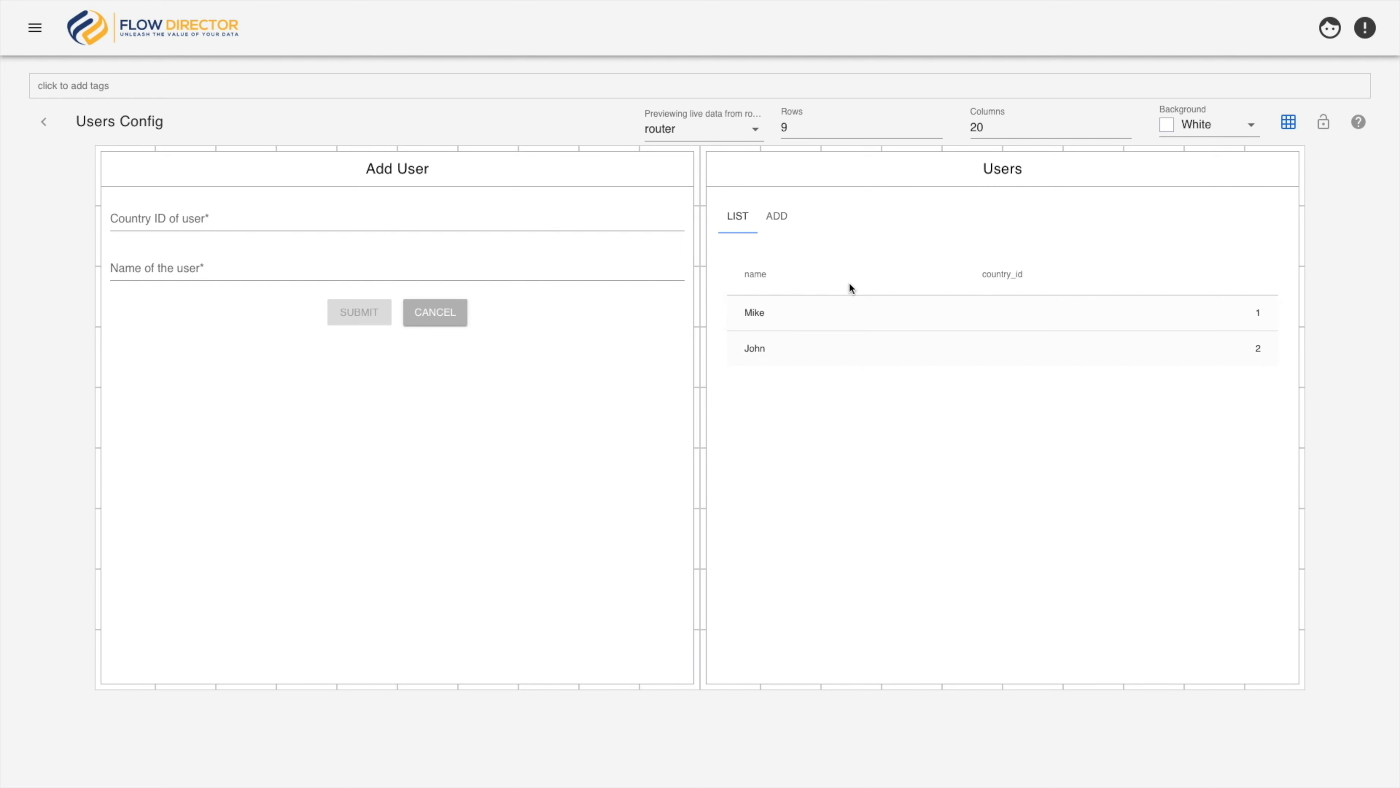
# Show the add form of the Users component and check its required Country ID field.
pyautogui.click(794, 225)
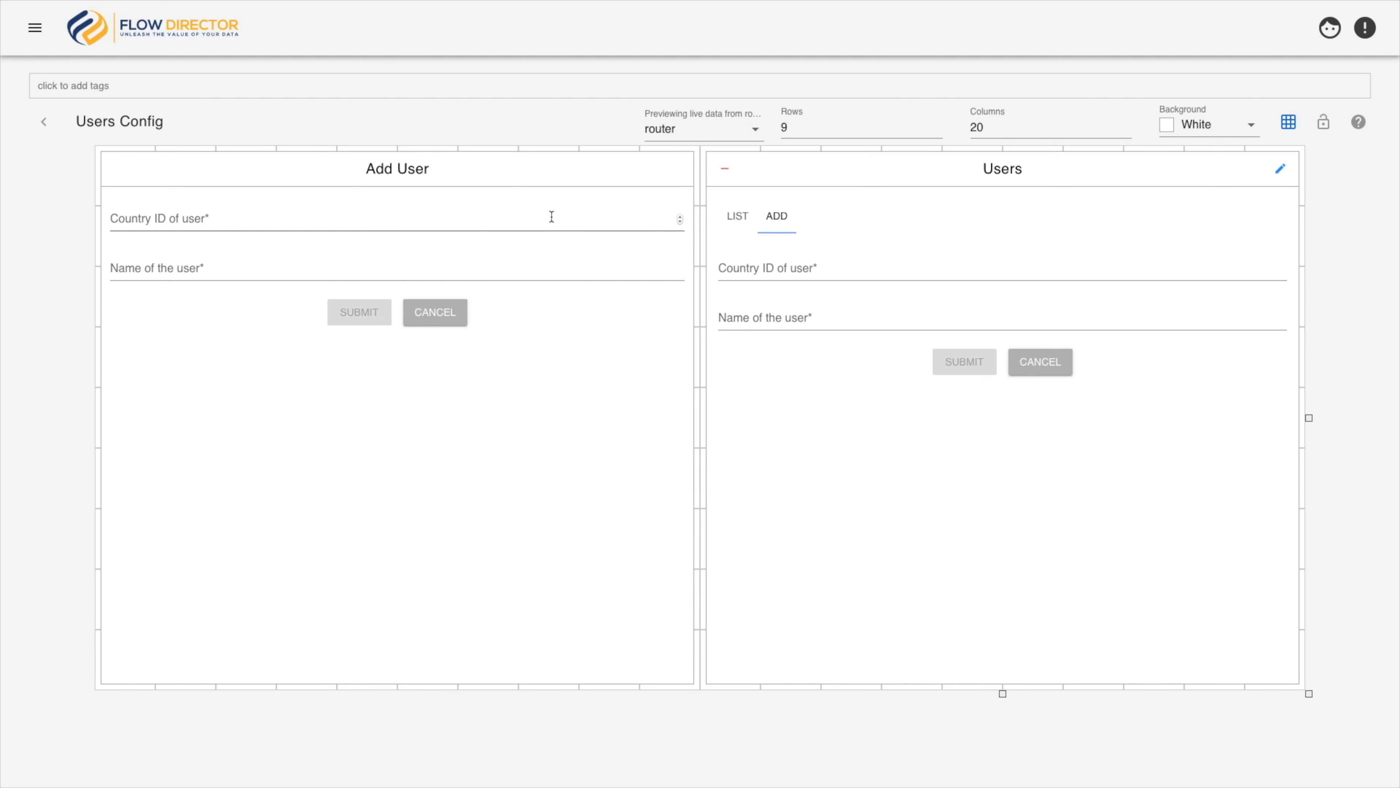
pyautogui.click(781, 270)
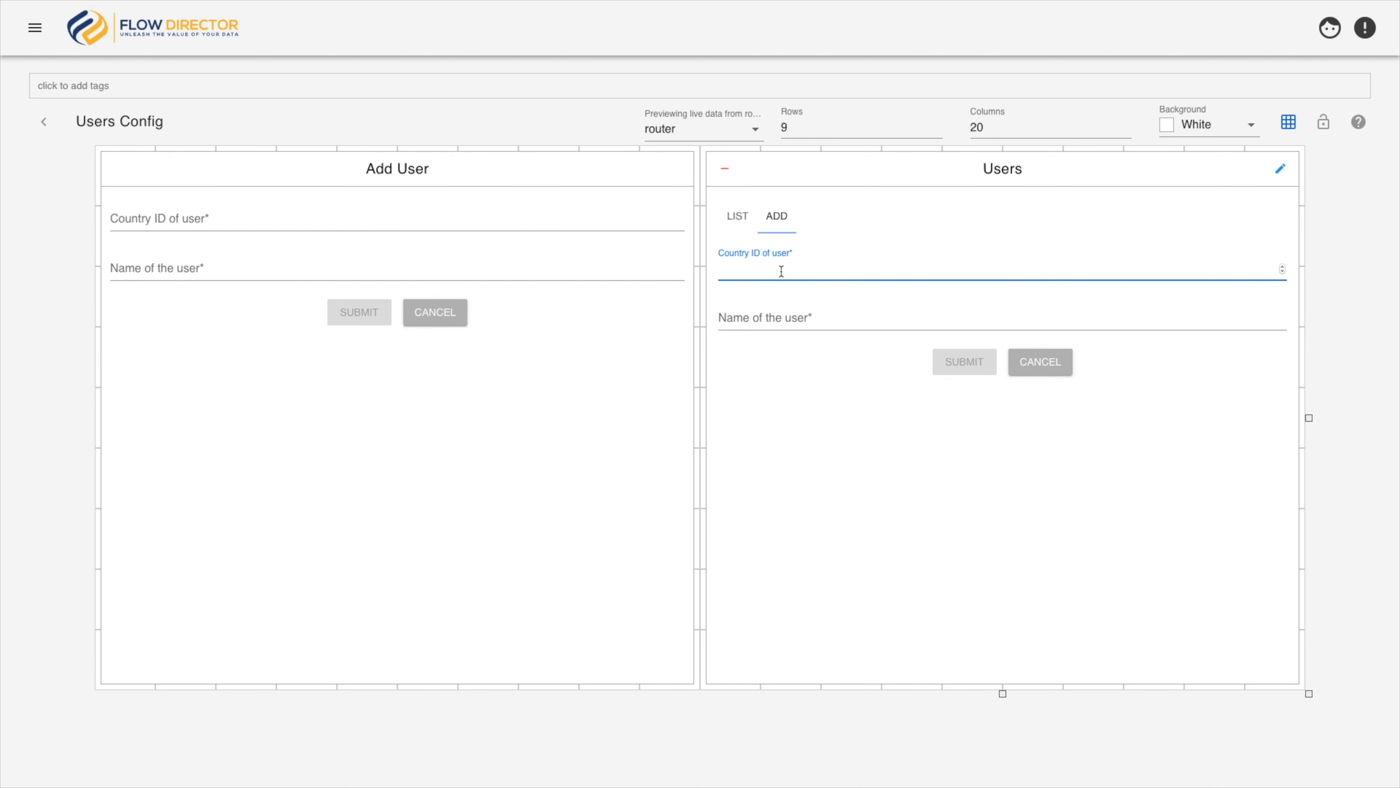
pyautogui.click(582, 249)
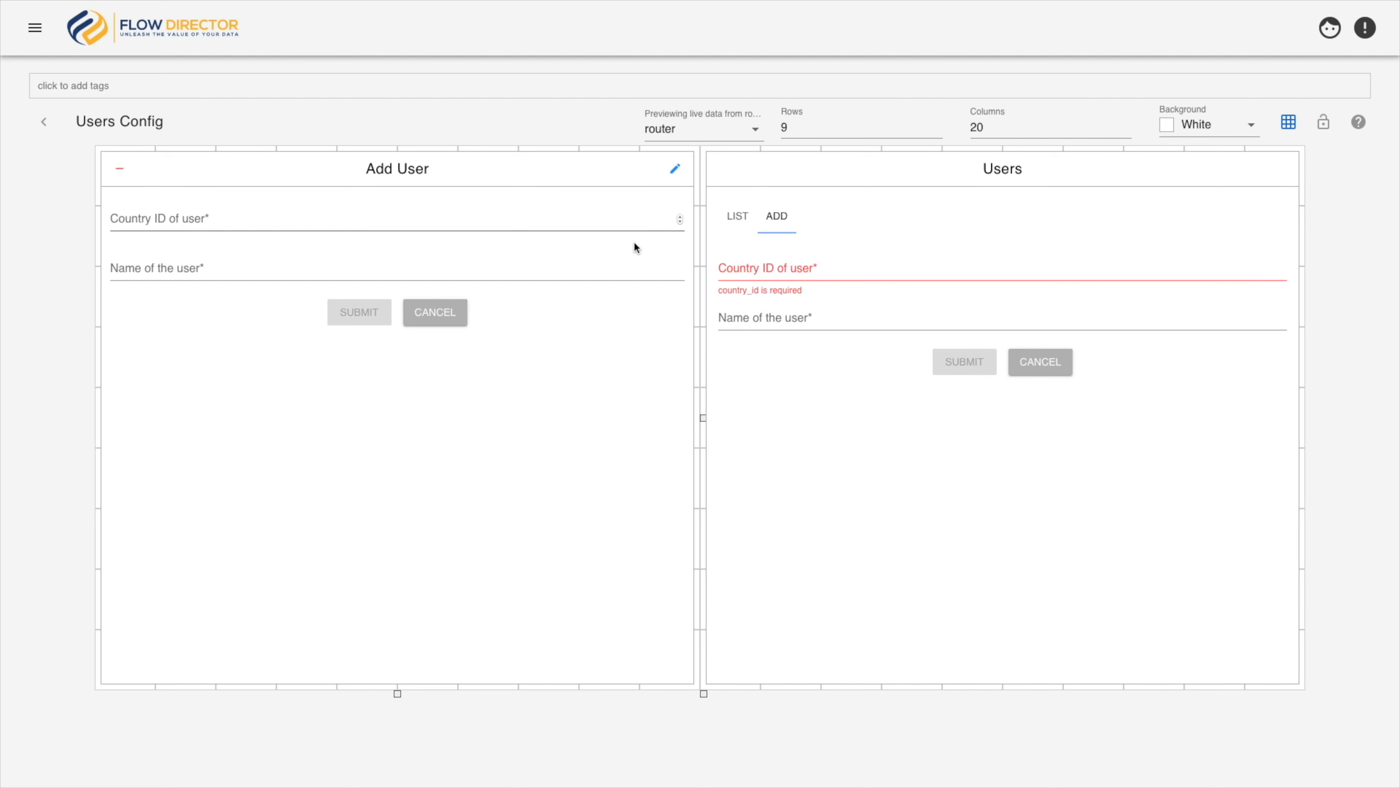
pyautogui.click(858, 270)
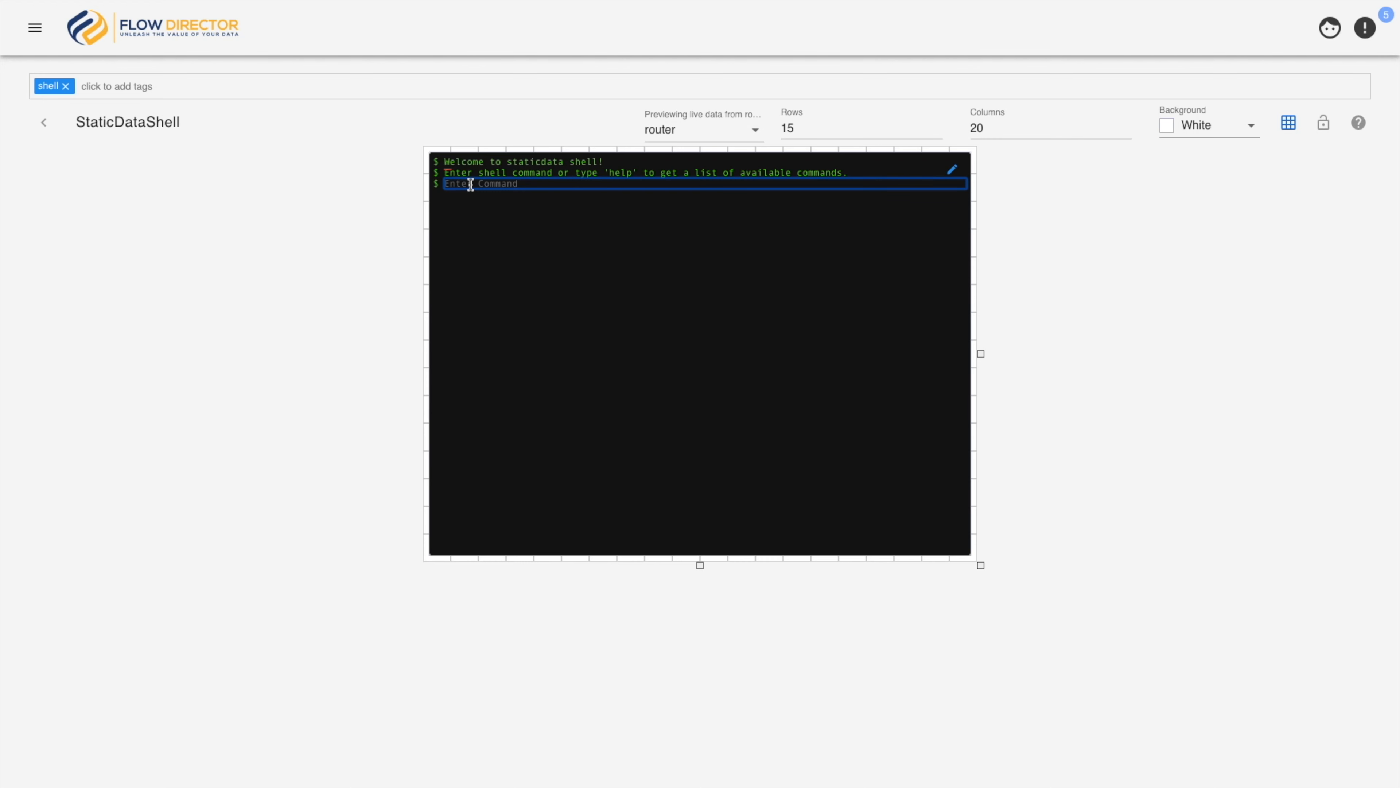
# Run the command "listcountries false" in the Static Data Shell.
pyautogui.write('listcountries false')
pyautogui.press('Return')
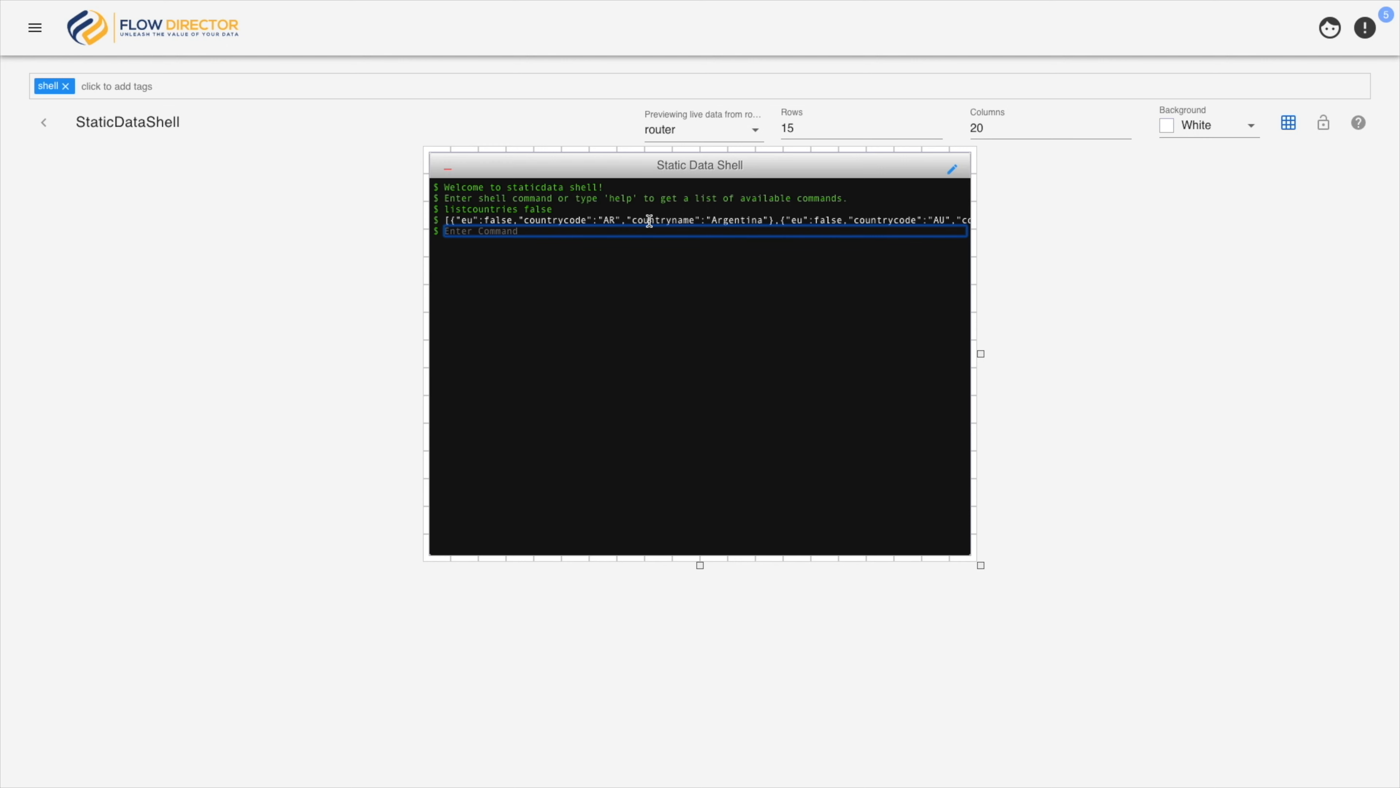
pyautogui.click(564, 251)
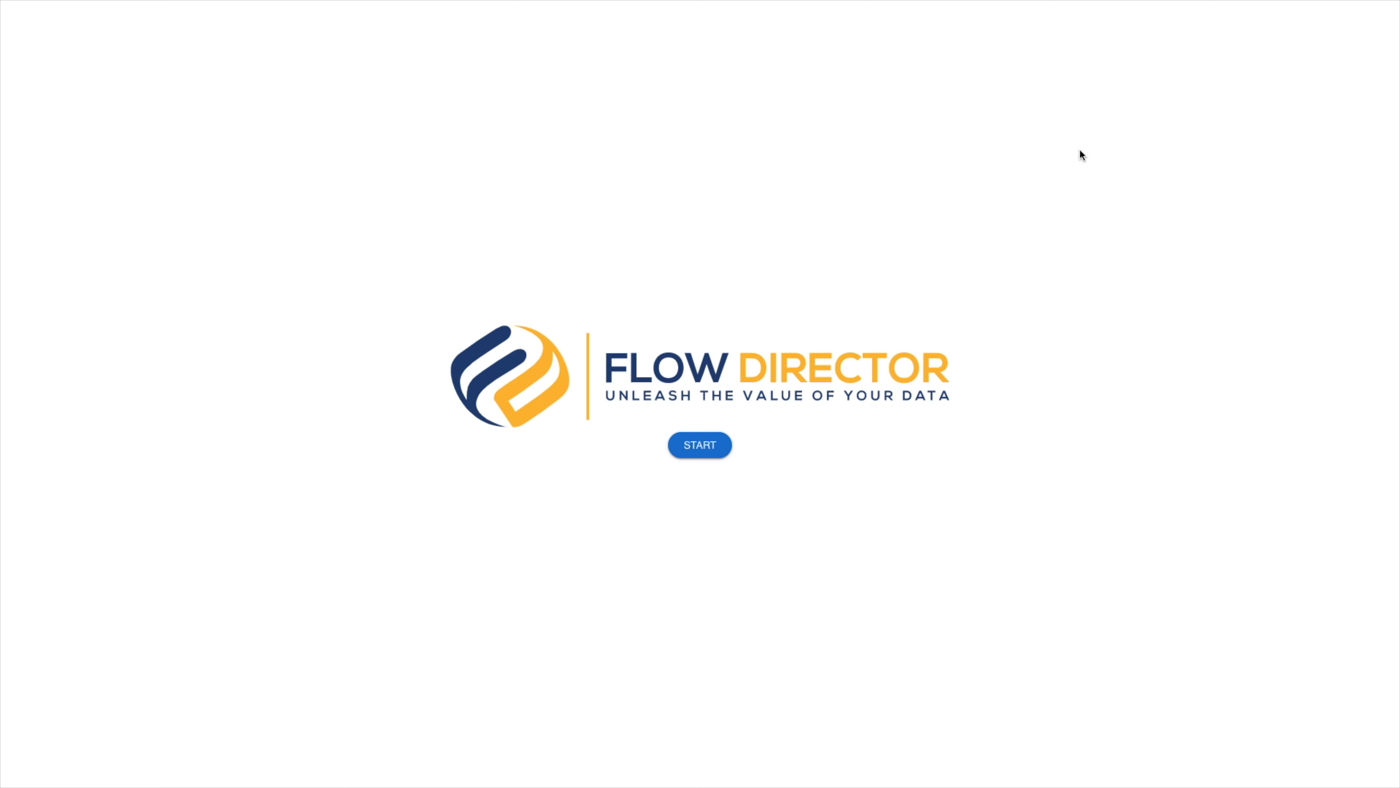
# Log in to the app management area and open the stream access settings.
pyautogui.click(714, 444)
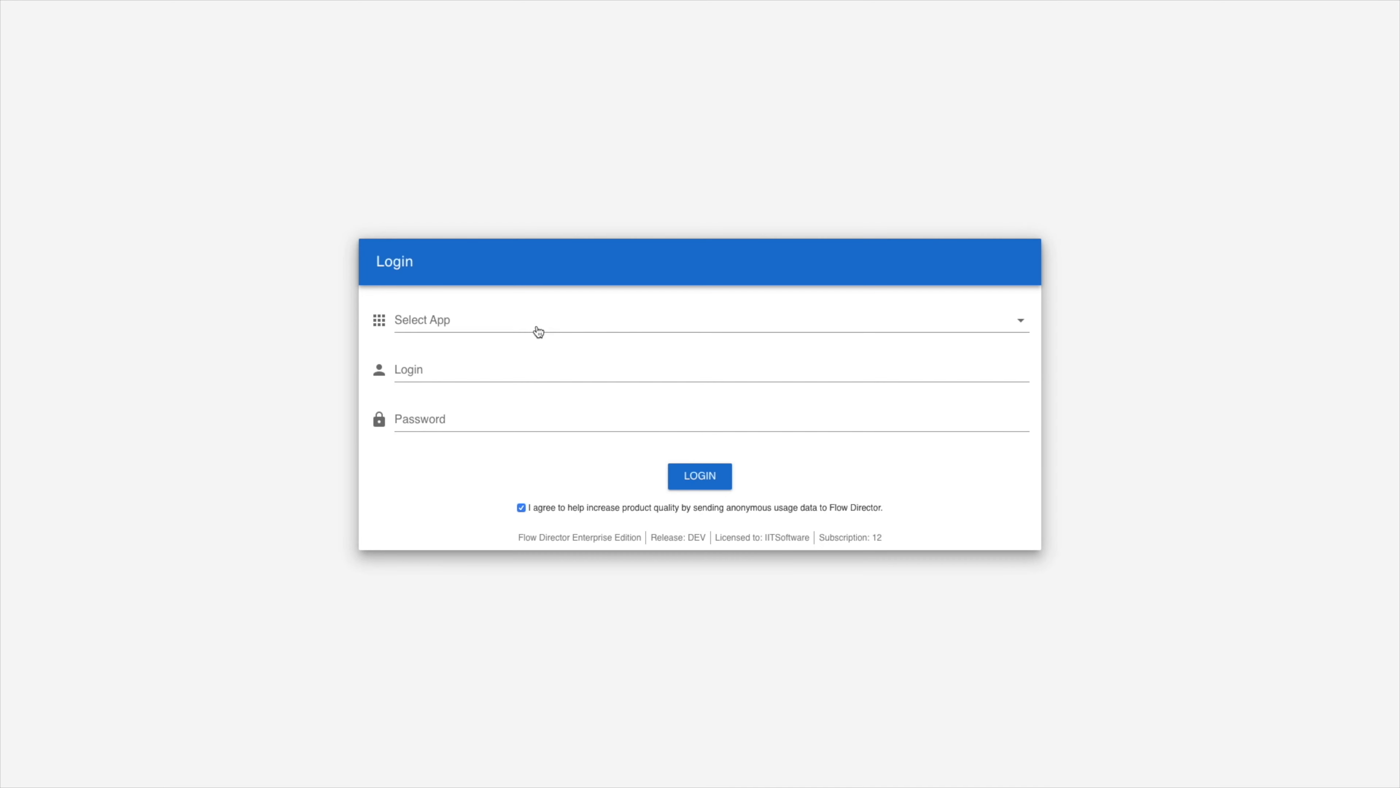
pyautogui.click(536, 333)
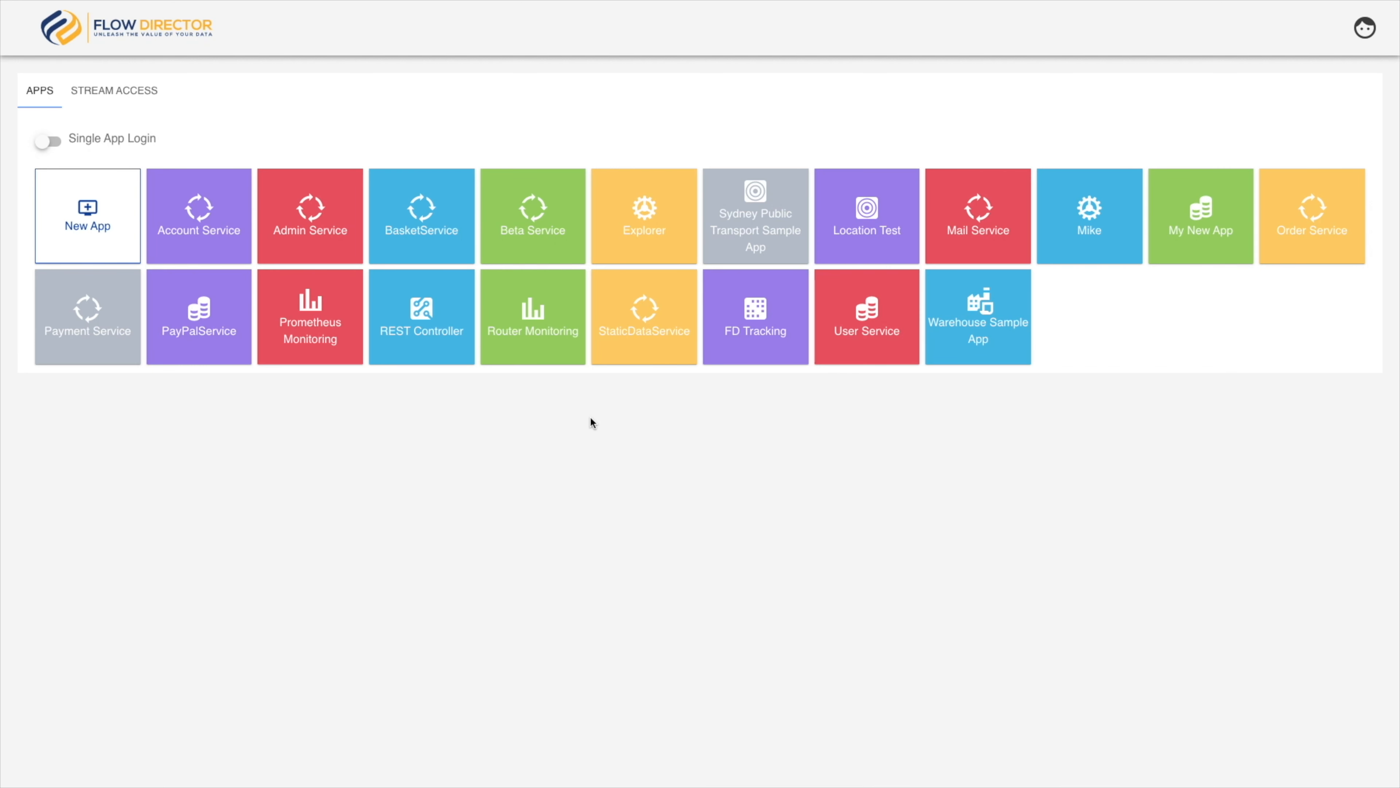
pyautogui.click(128, 105)
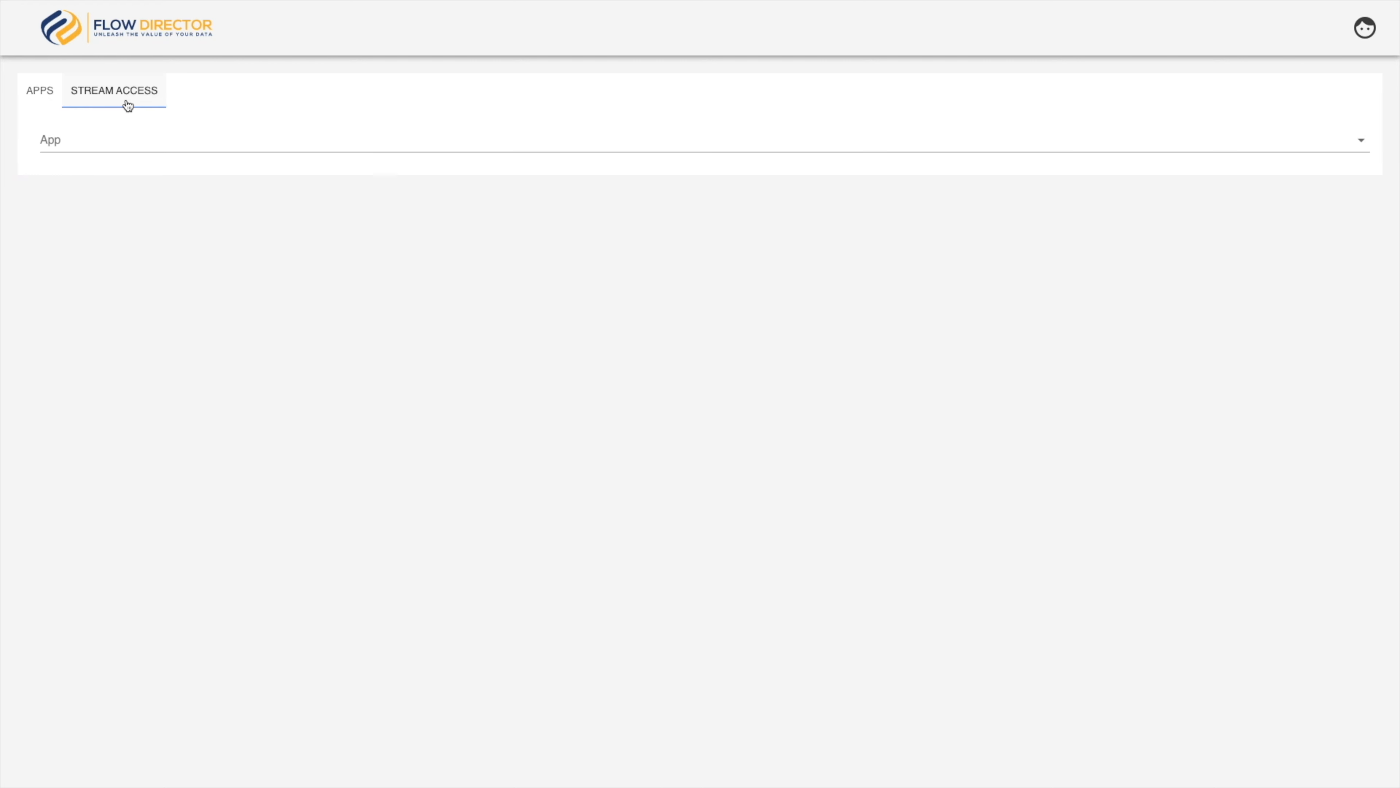
# Choose the User Service app and enable stream access for StaticDataService.
pyautogui.click(120, 140)
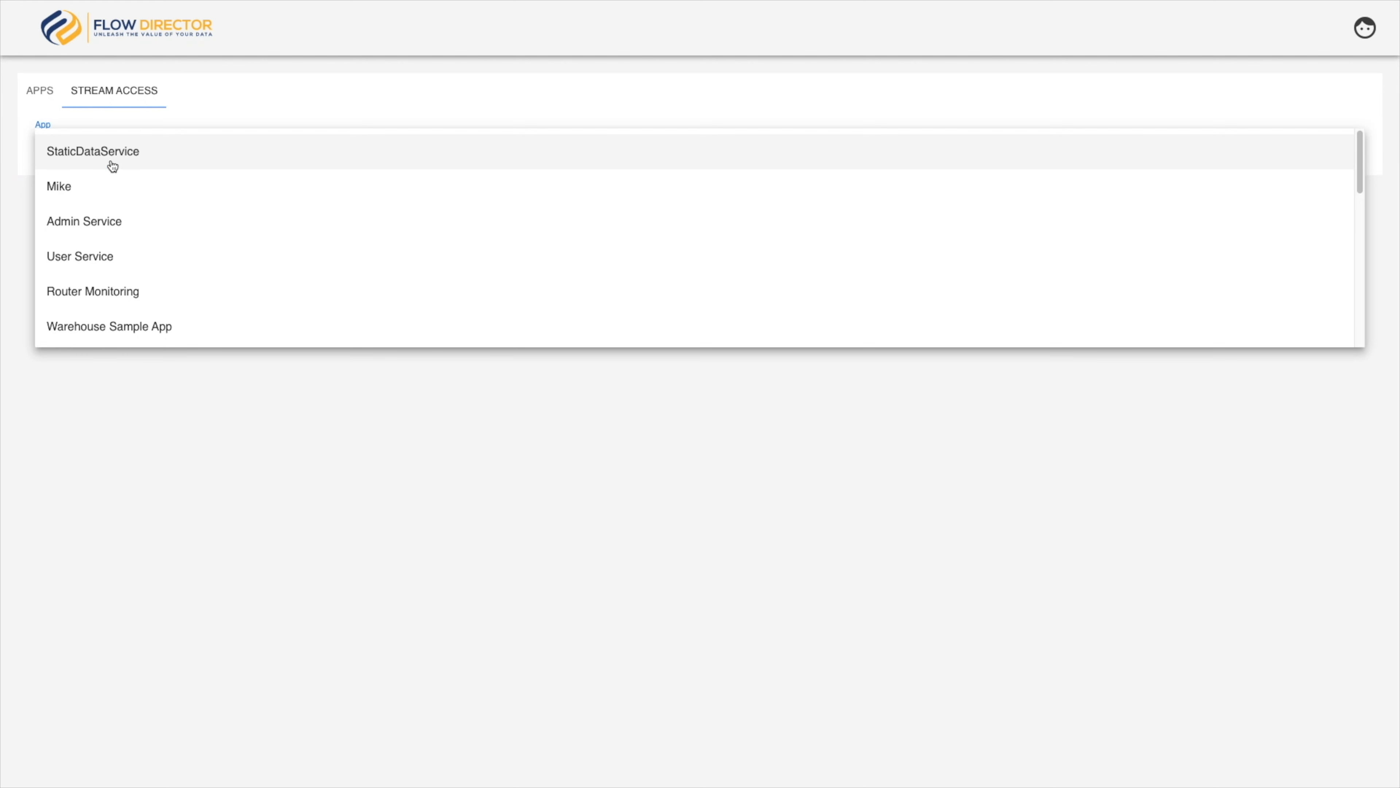
pyautogui.scroll(-3, 102, 219)
pyautogui.click(102, 142)
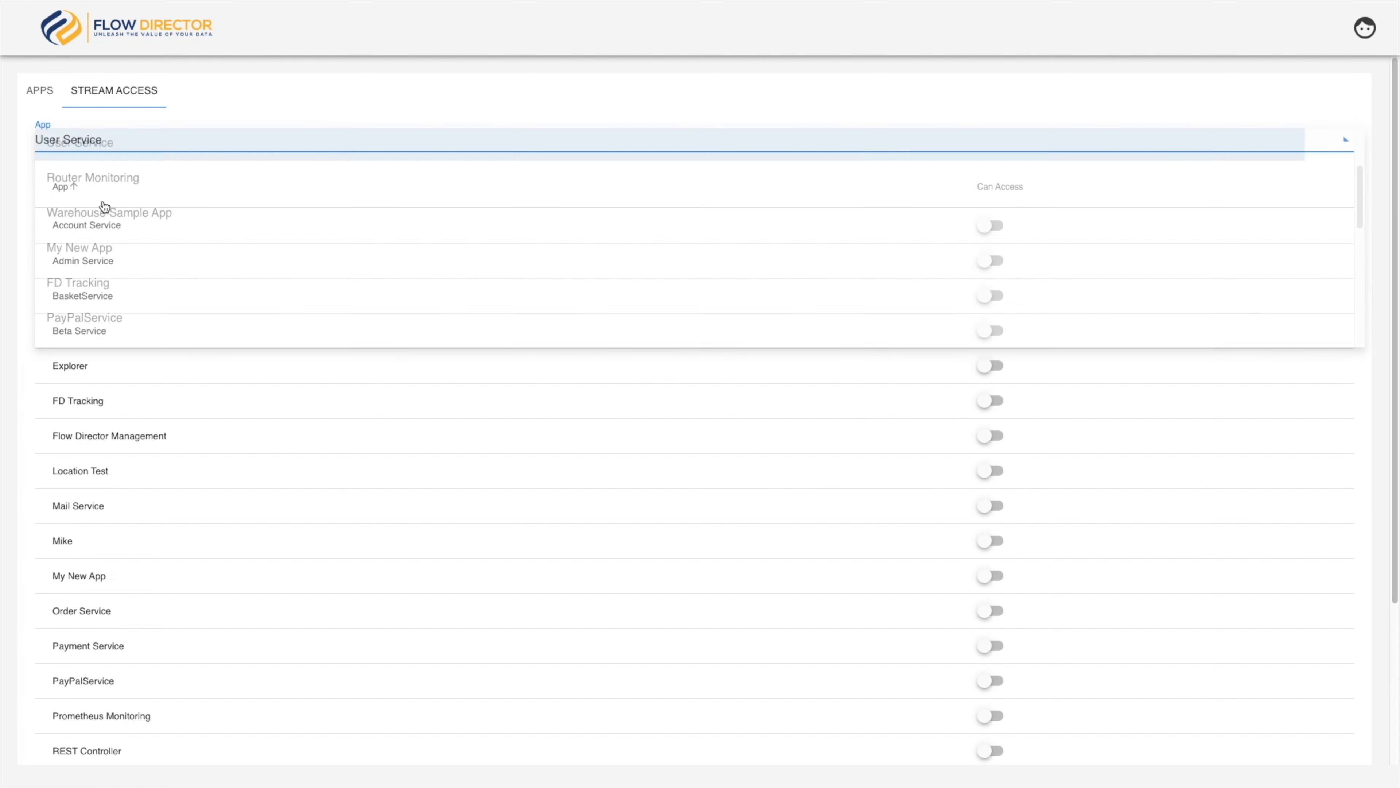
pyautogui.scroll(-4, 966, 513)
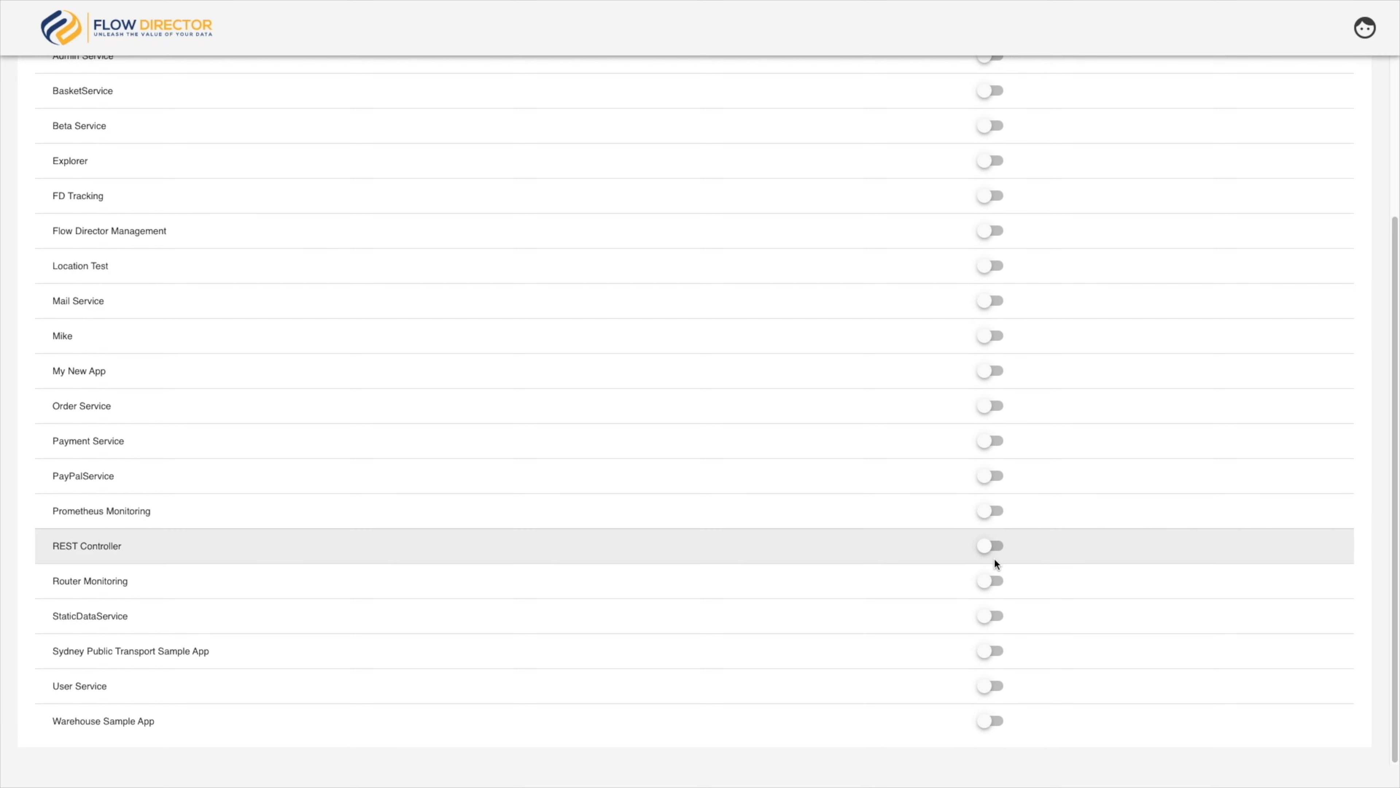
pyautogui.click(982, 619)
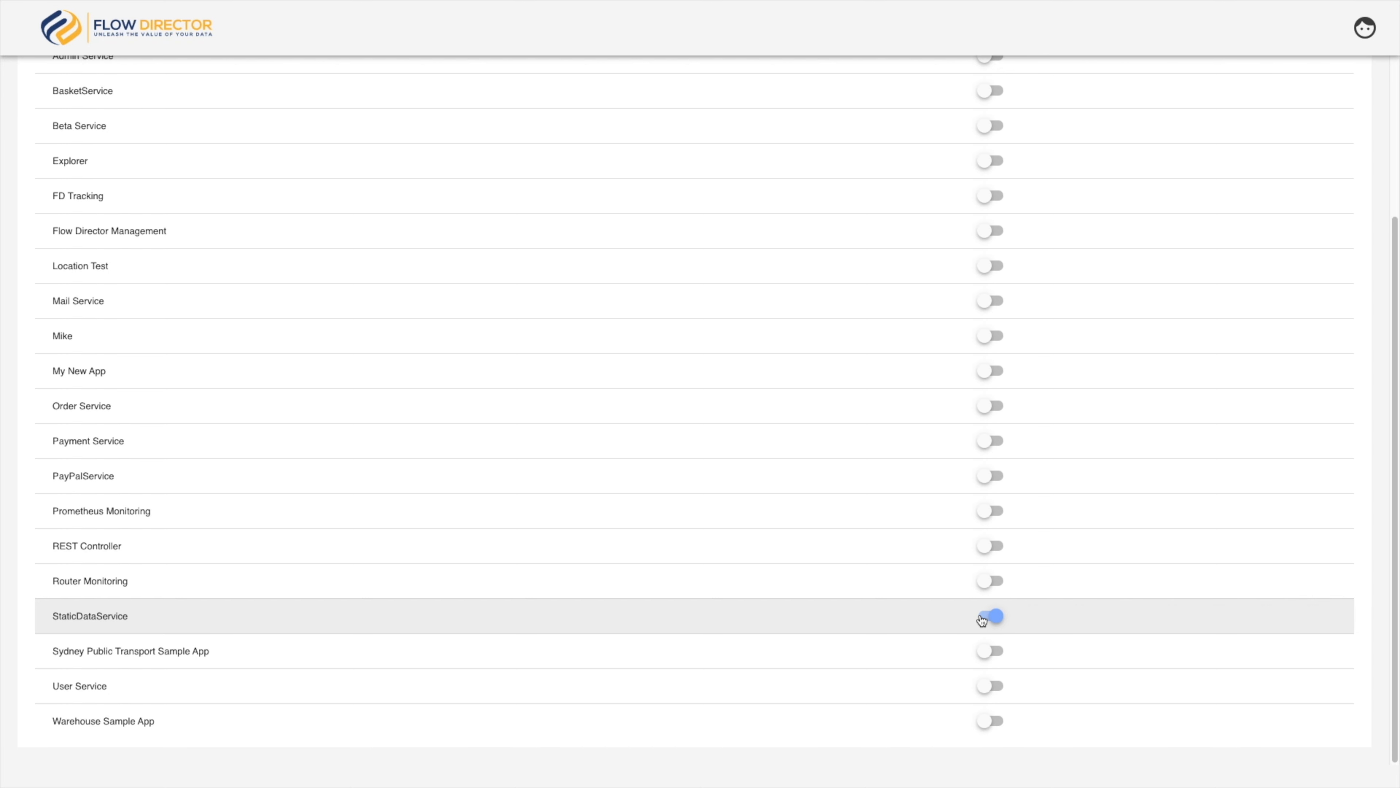
# Return to the User Service app and open the Users Config dashboard for editing.
pyautogui.scroll(4, 982, 619)
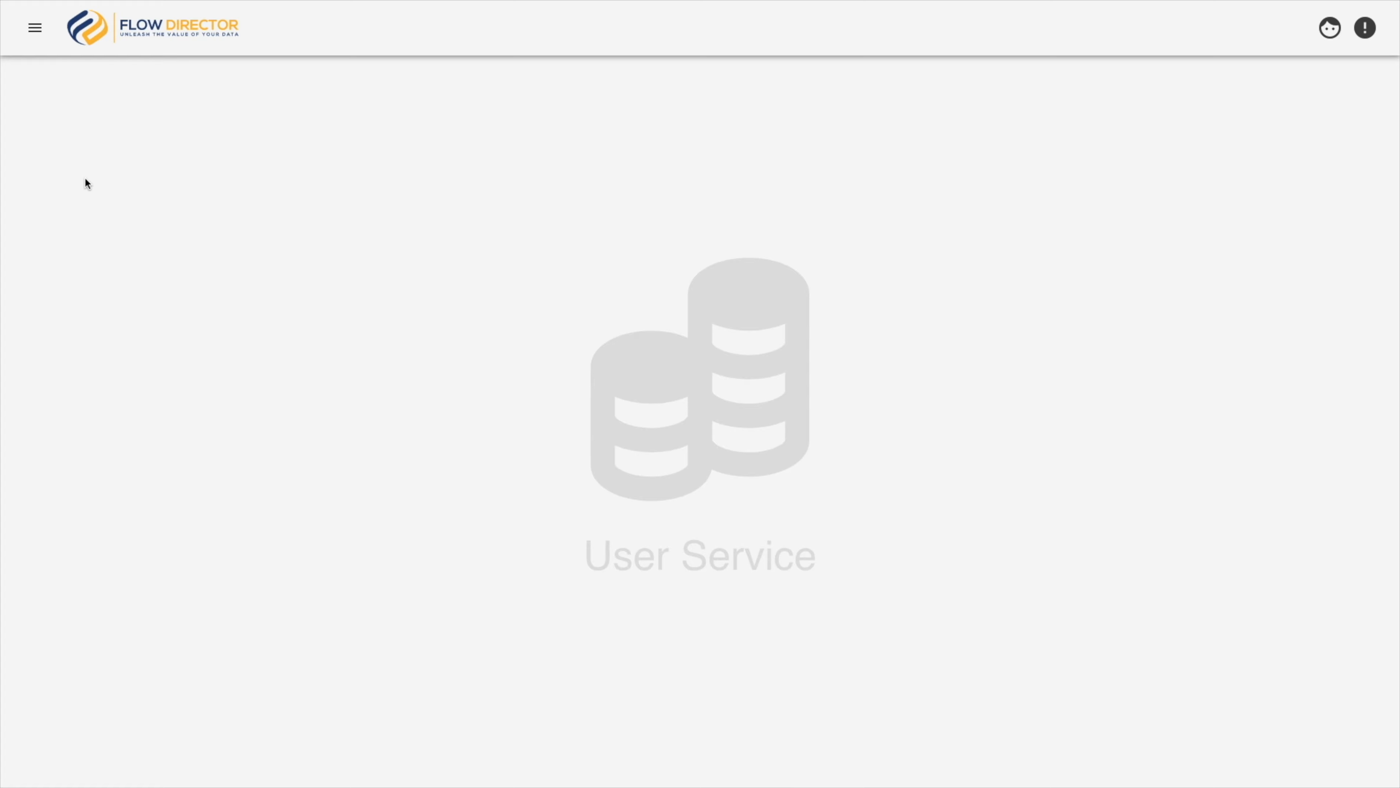
pyautogui.click(35, 28)
pyautogui.click(81, 130)
pyautogui.click(660, 226)
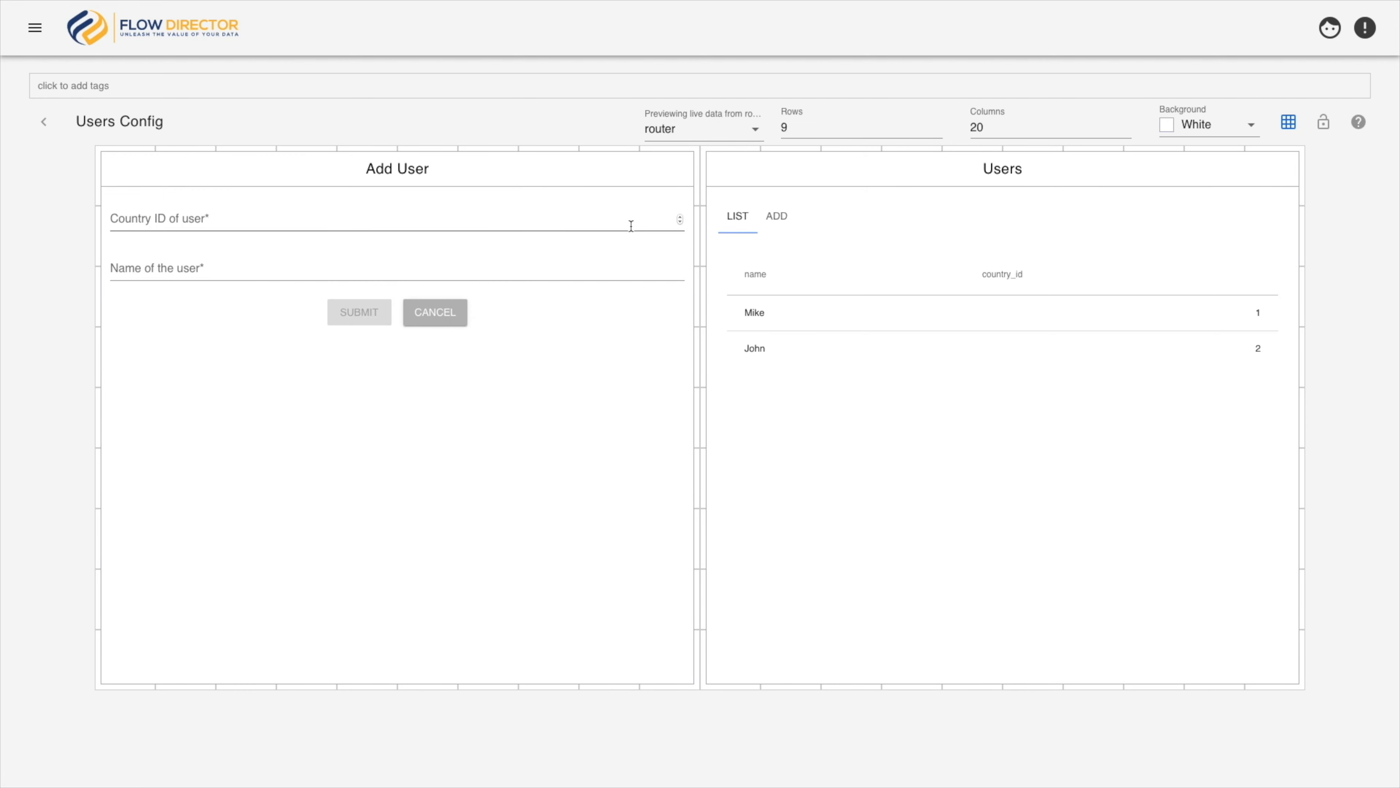
# Edit the Add User component, keeping the Form type and the userservice/flow/UserService/Shell/user stream on the Dynamic router.
pyautogui.moveTo(665, 181)
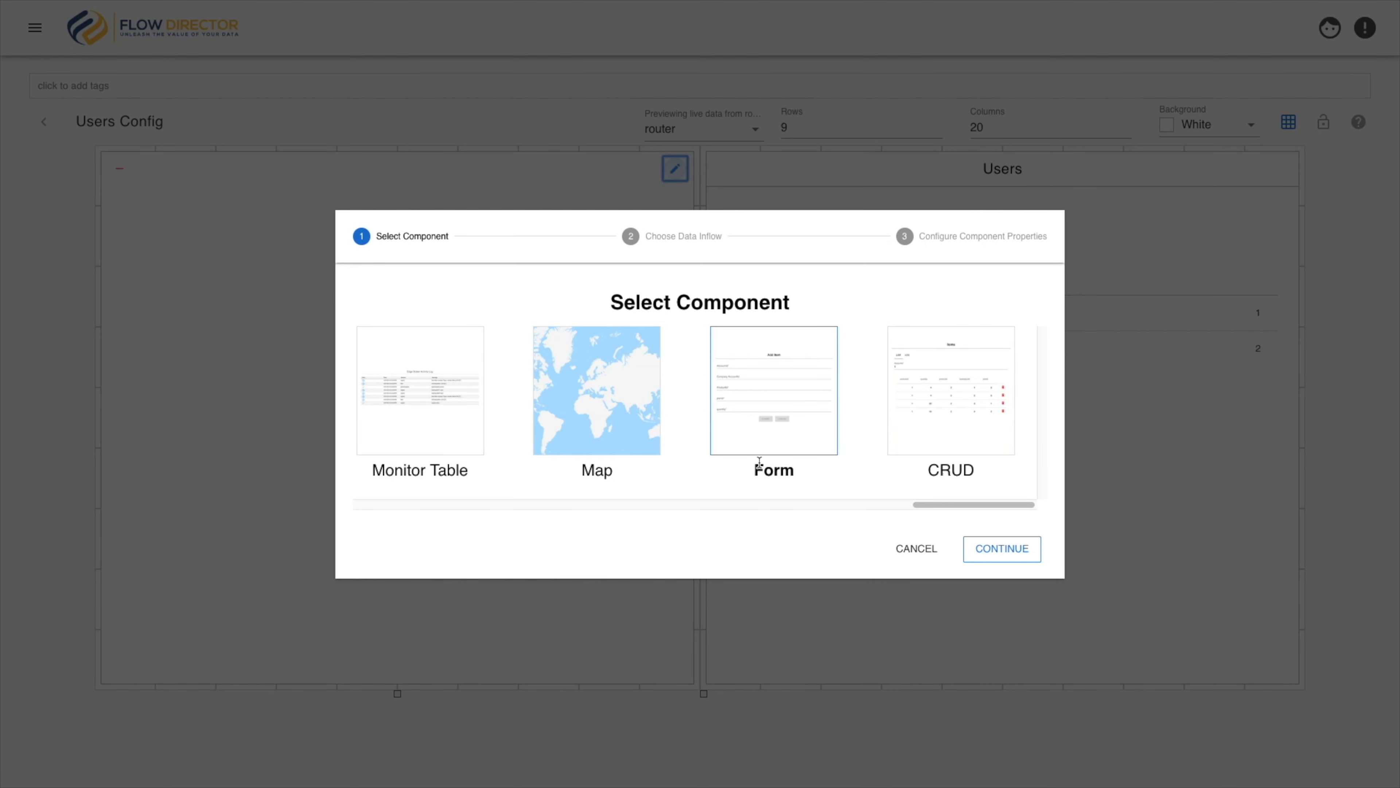
pyautogui.click(990, 547)
pyautogui.click(551, 460)
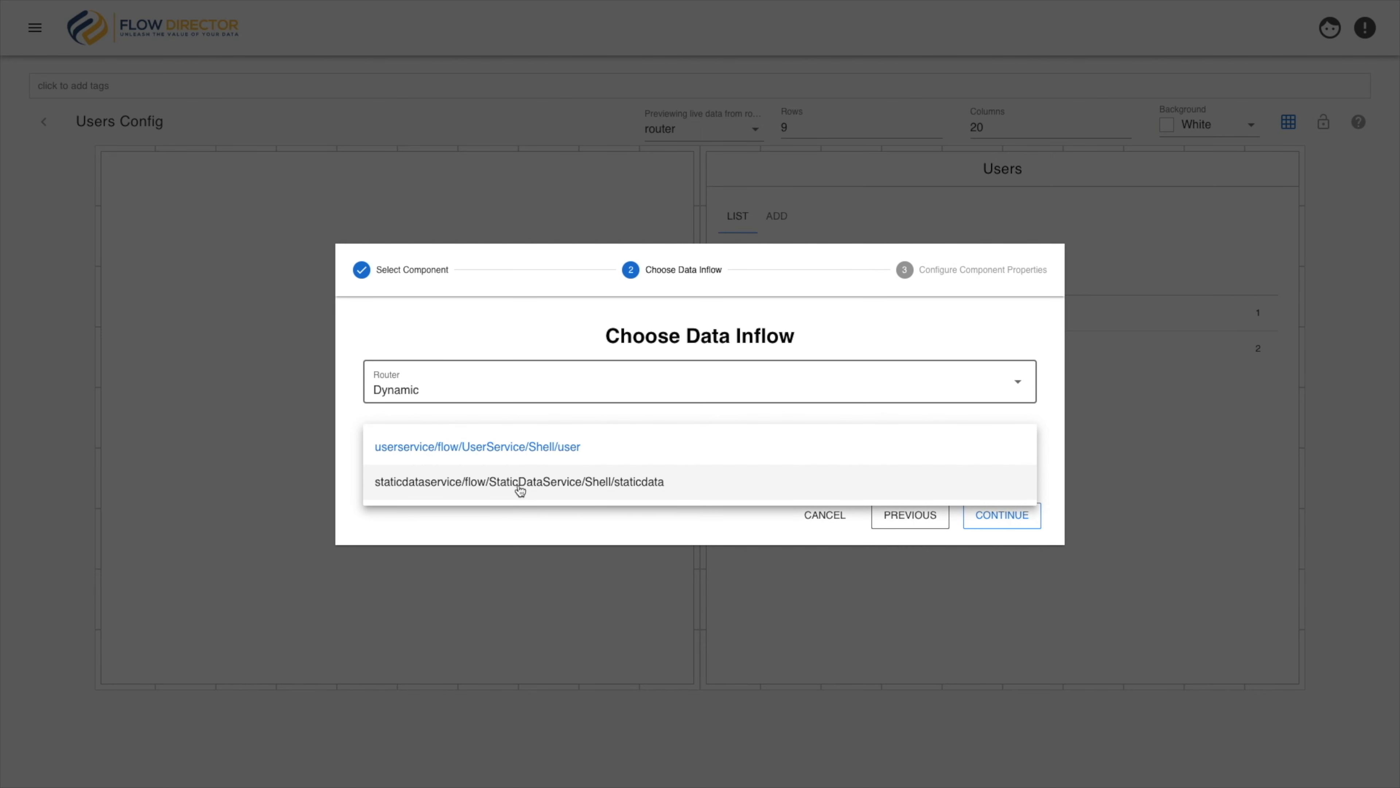
pyautogui.click(532, 449)
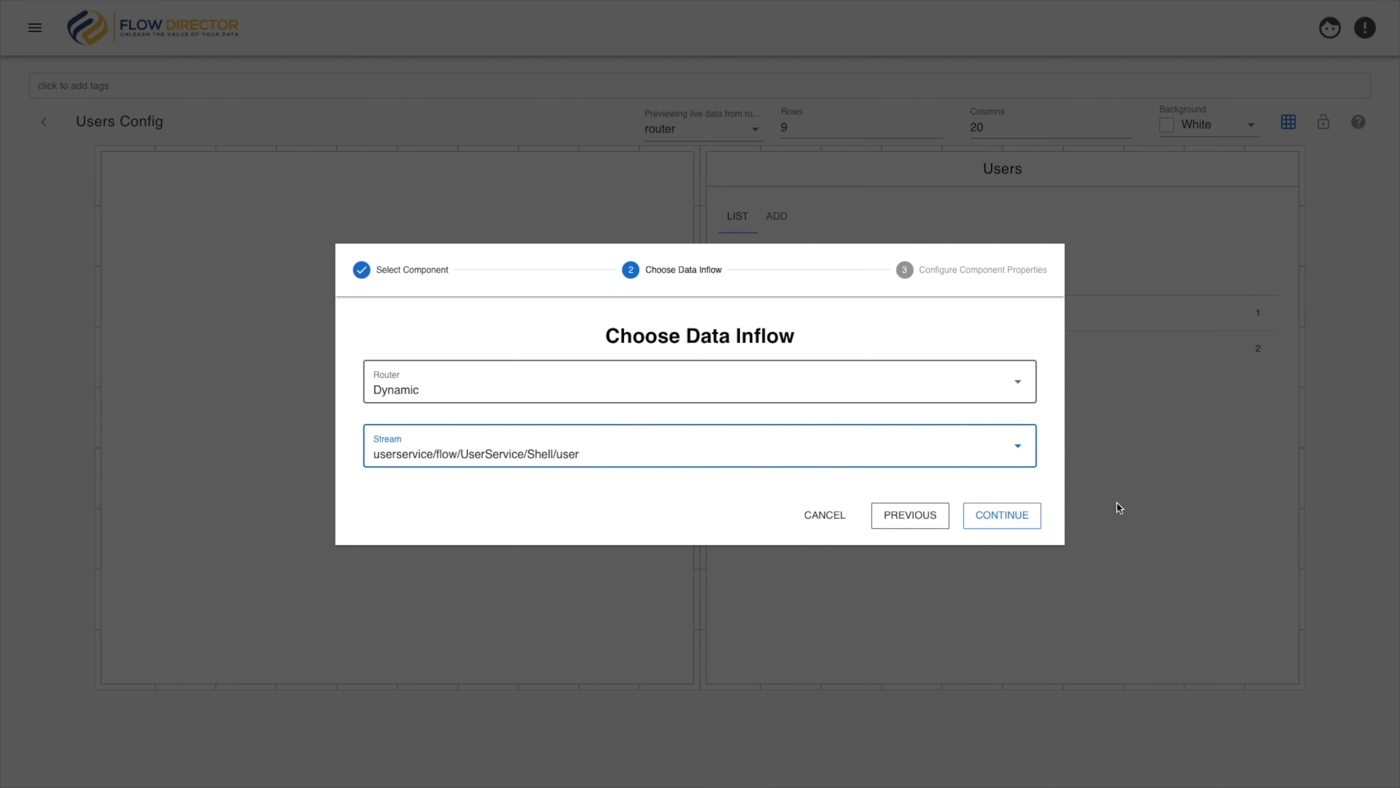
pyautogui.click(1036, 516)
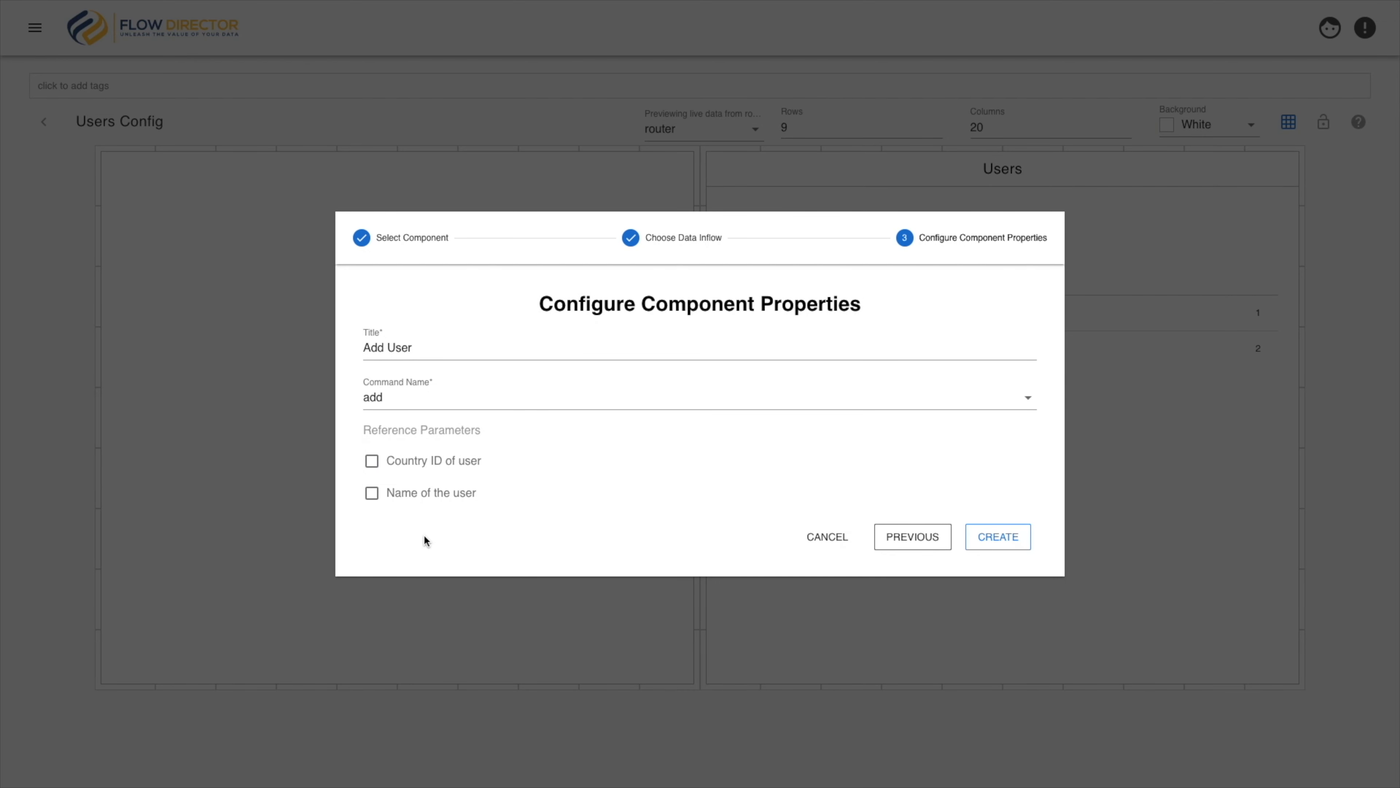
# Make Country ID of user a reference parameter using the staticdataservice/flow/StaticDataService/Shell/staticdata stream and its listcountries command.
pyautogui.click(450, 465)
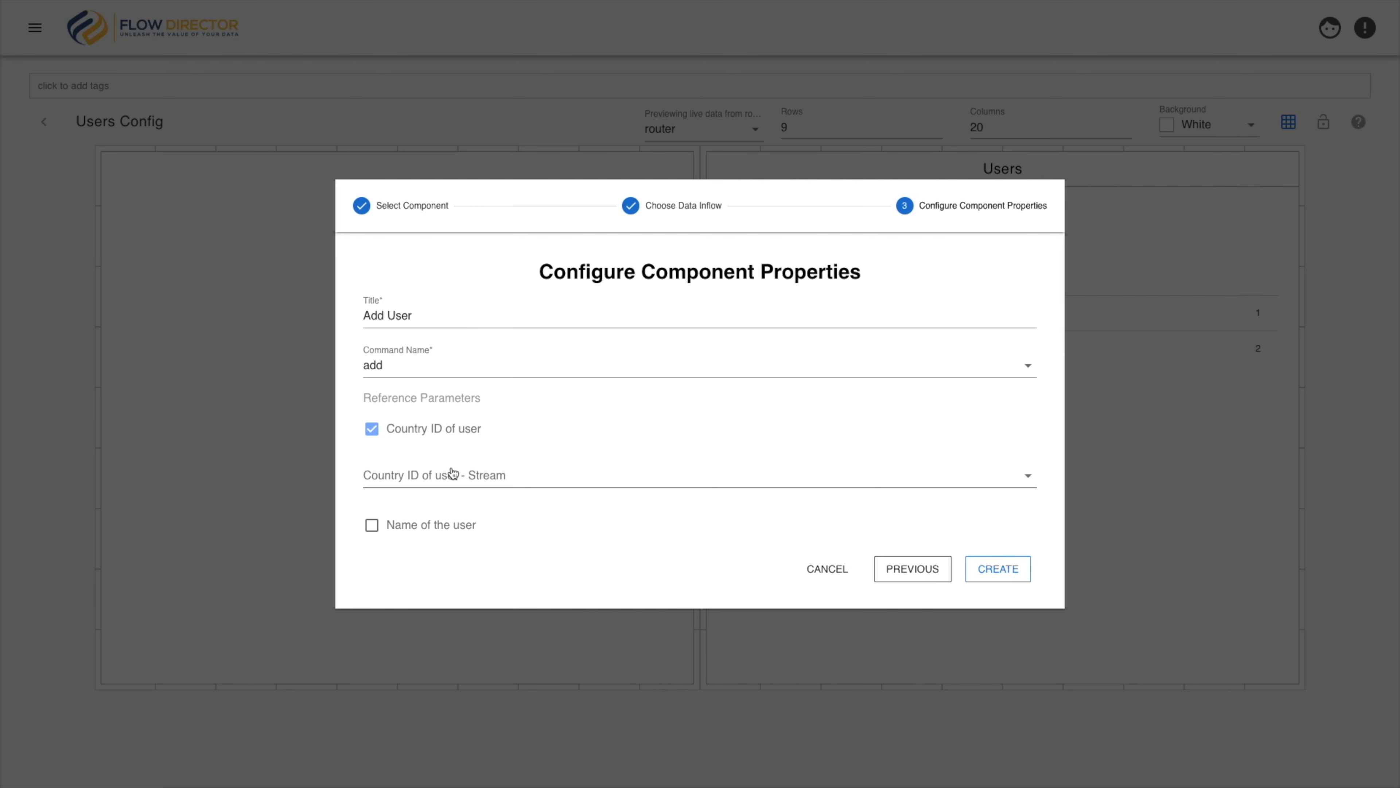
pyautogui.click(452, 472)
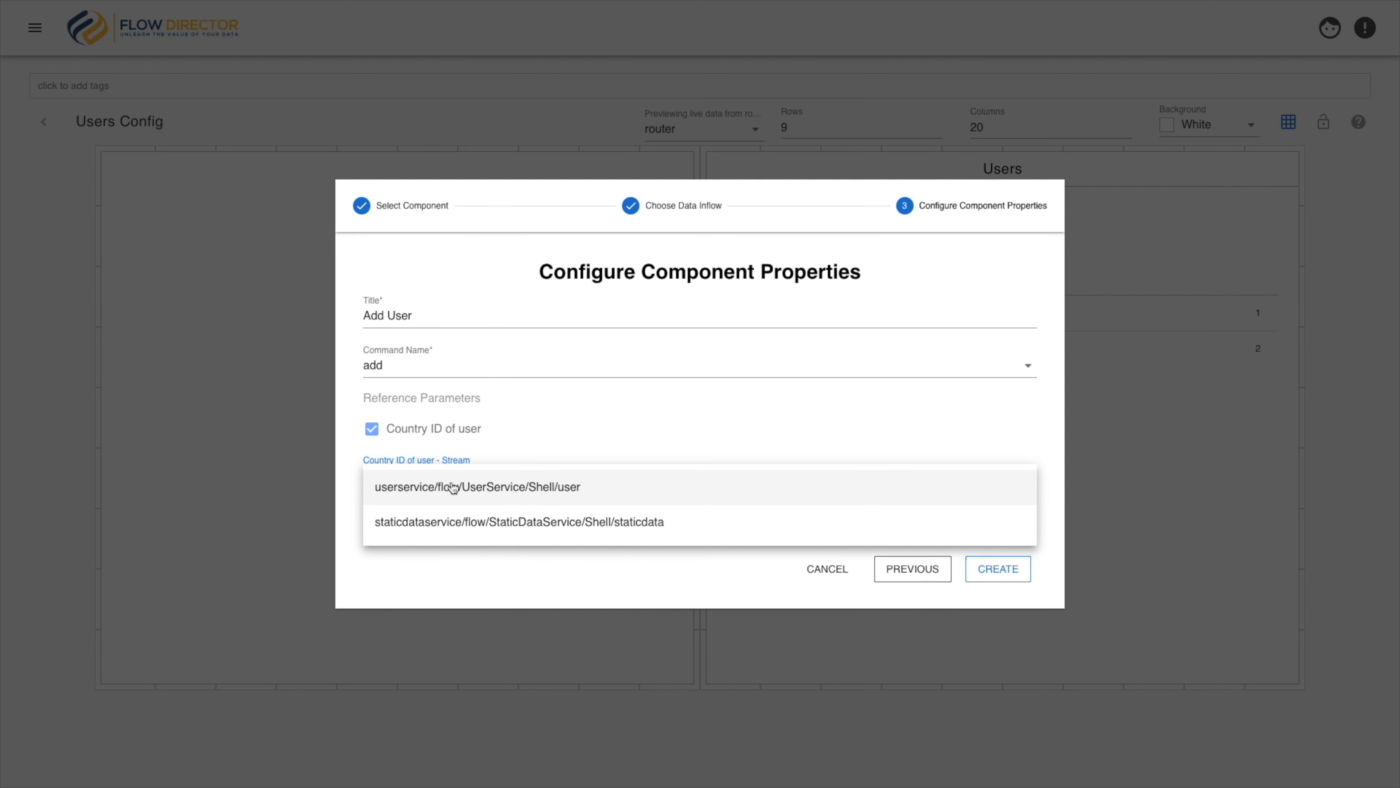
pyautogui.click(450, 526)
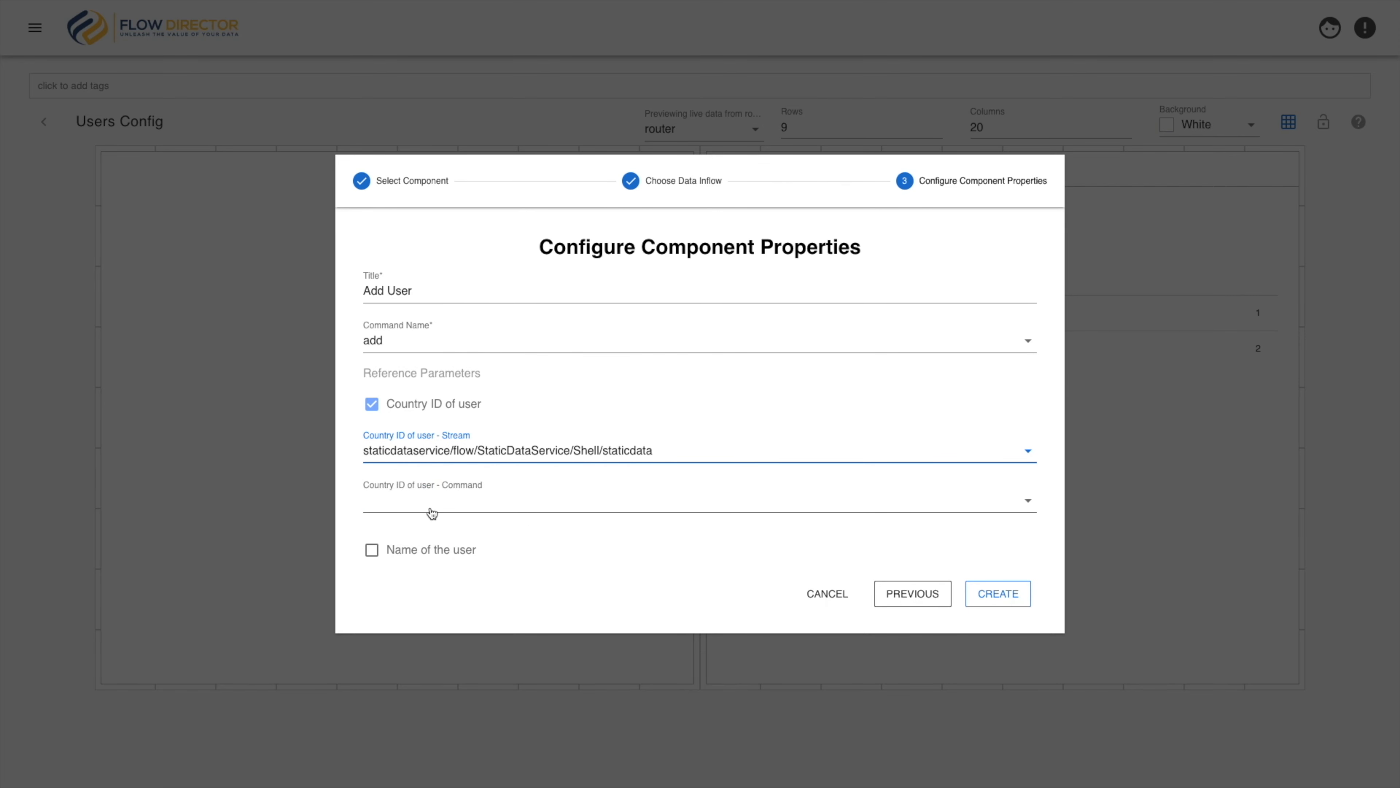
pyautogui.click(432, 513)
pyautogui.scroll(-1, 433, 625)
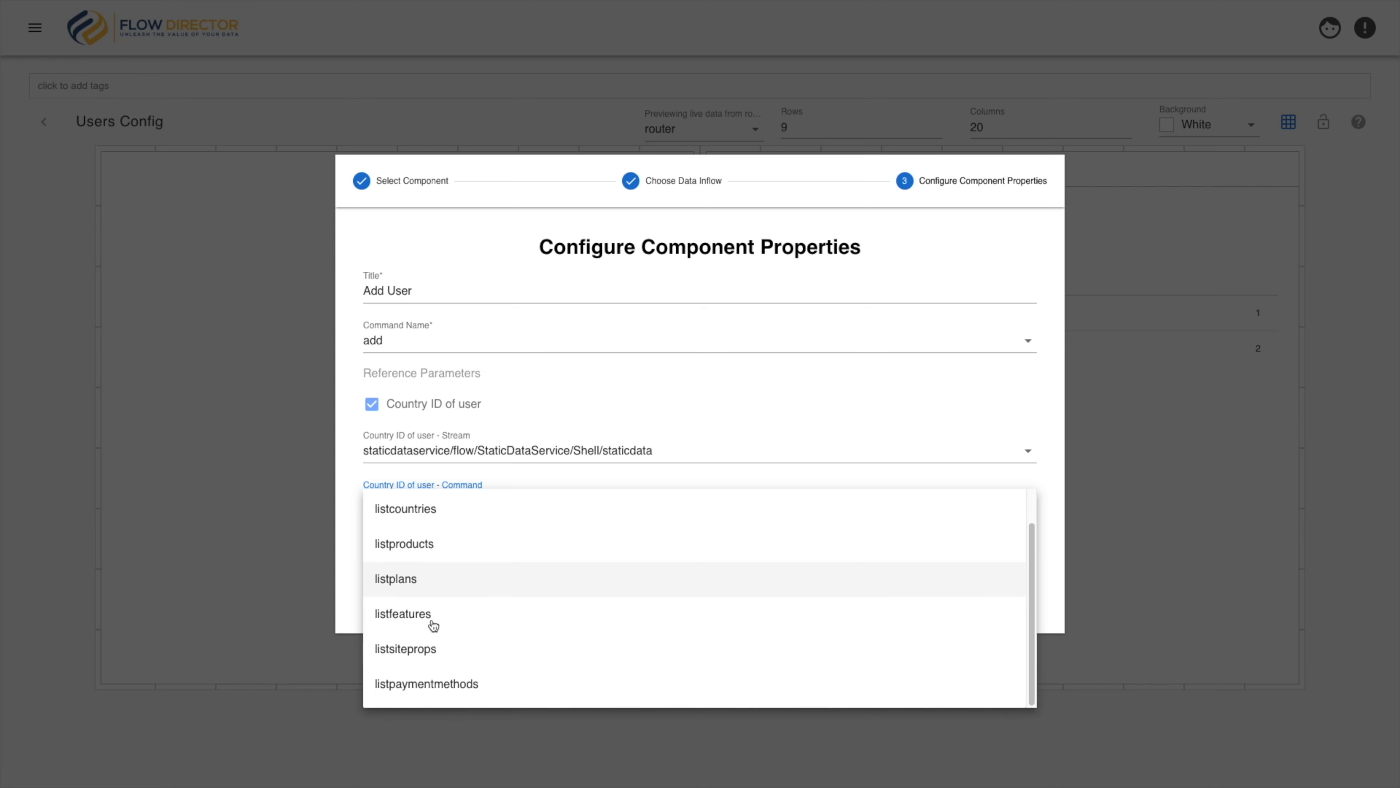
pyautogui.click(401, 517)
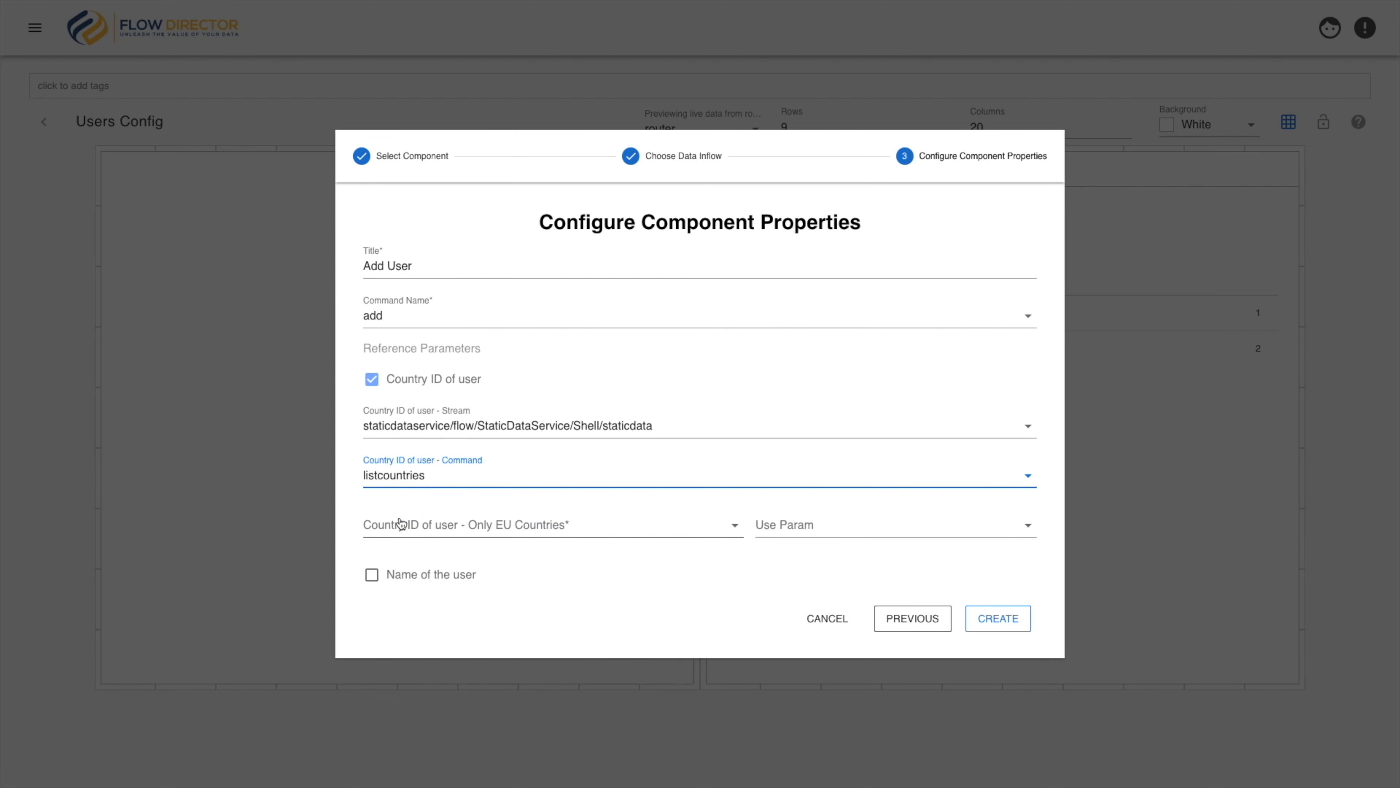
# Set Only EU Countries to false for the country reference and create the Add User component.
pyautogui.click(429, 531)
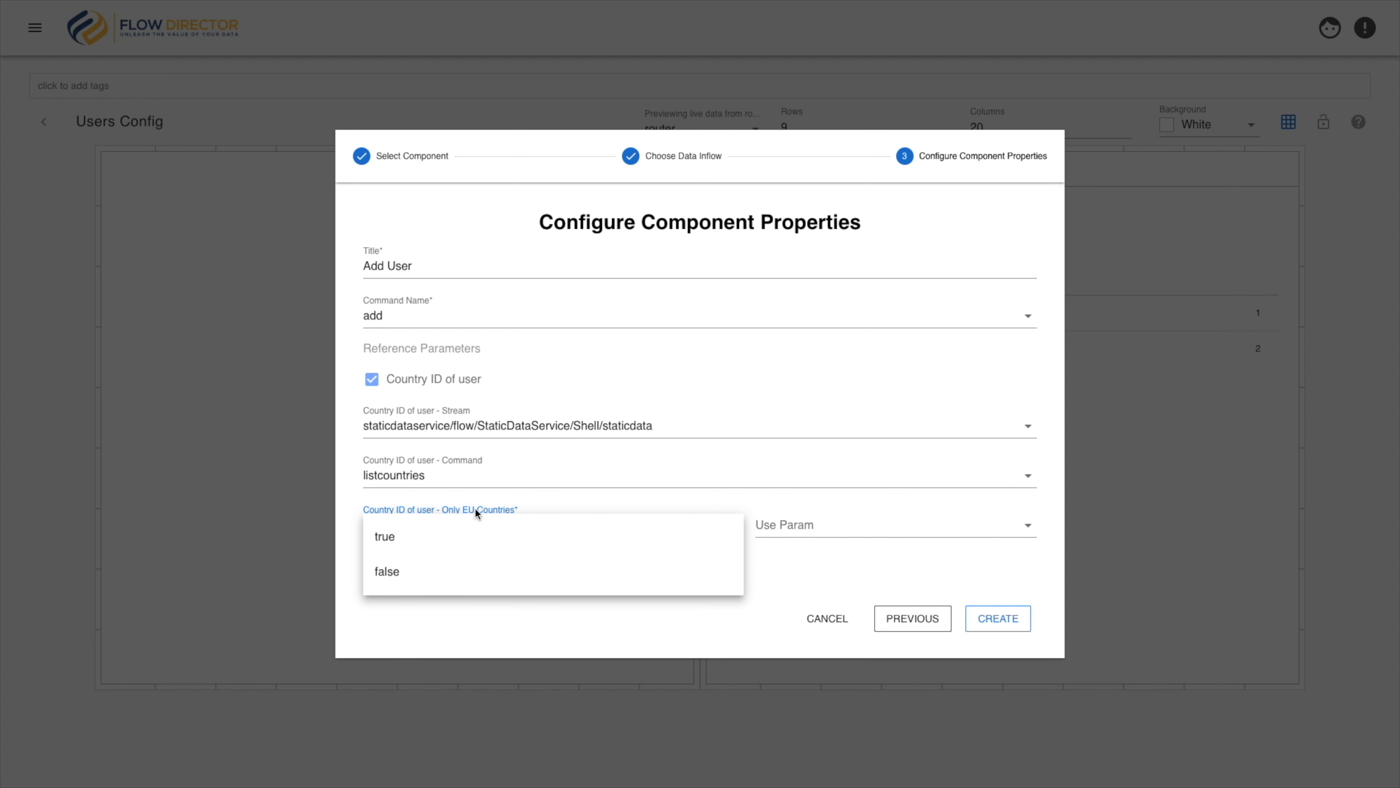
pyautogui.click(439, 575)
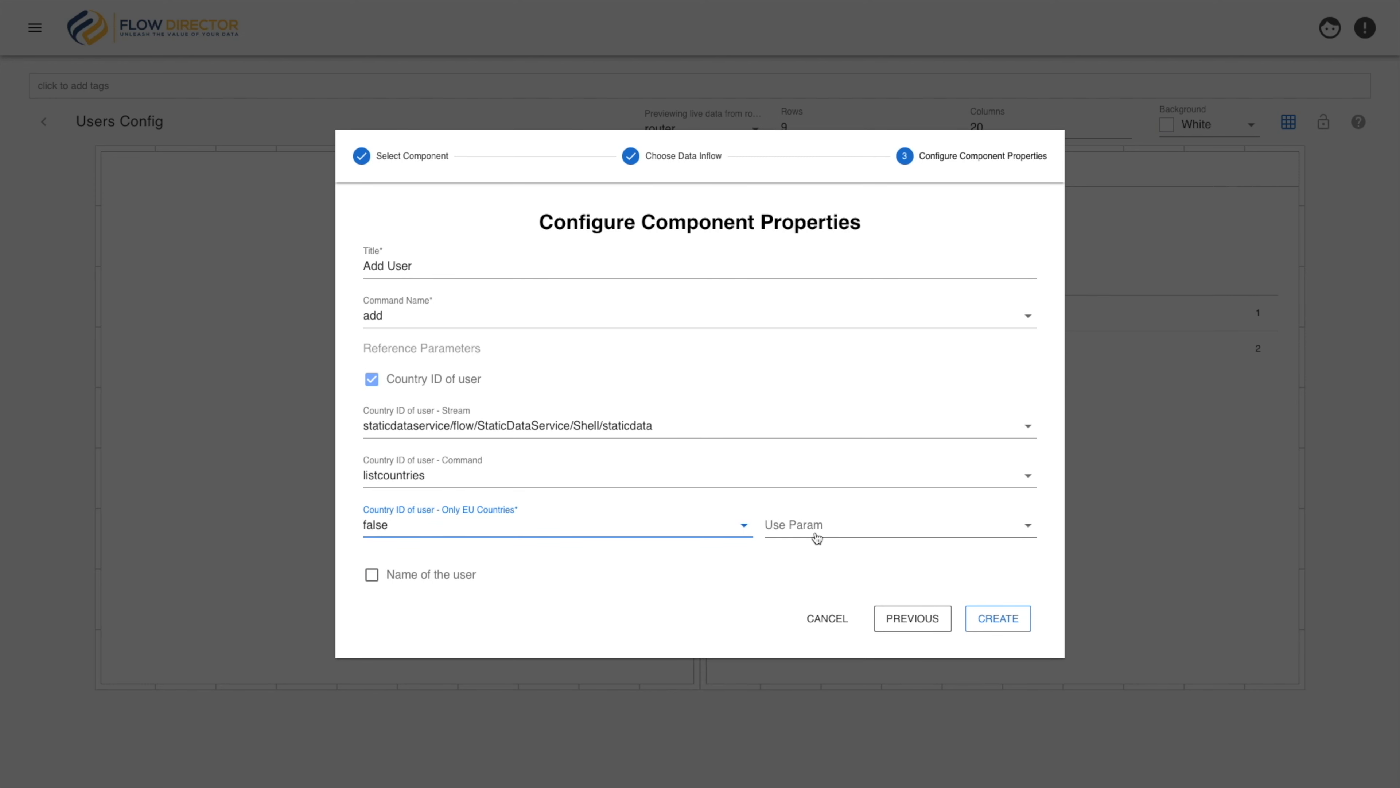
pyautogui.click(985, 620)
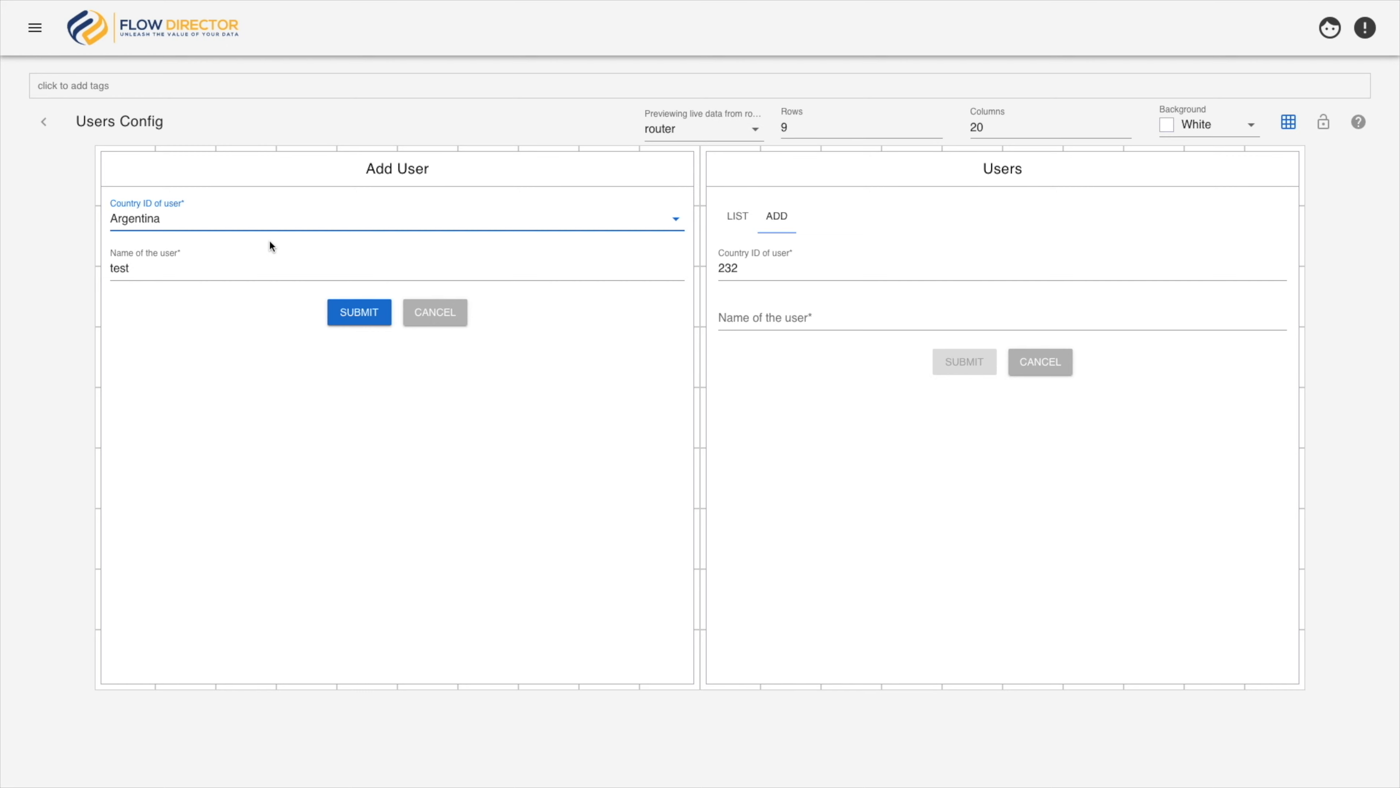
# Try to submit the Add User form with Australia as the country and compare it with the Users add form's country field.
pyautogui.click(117, 226)
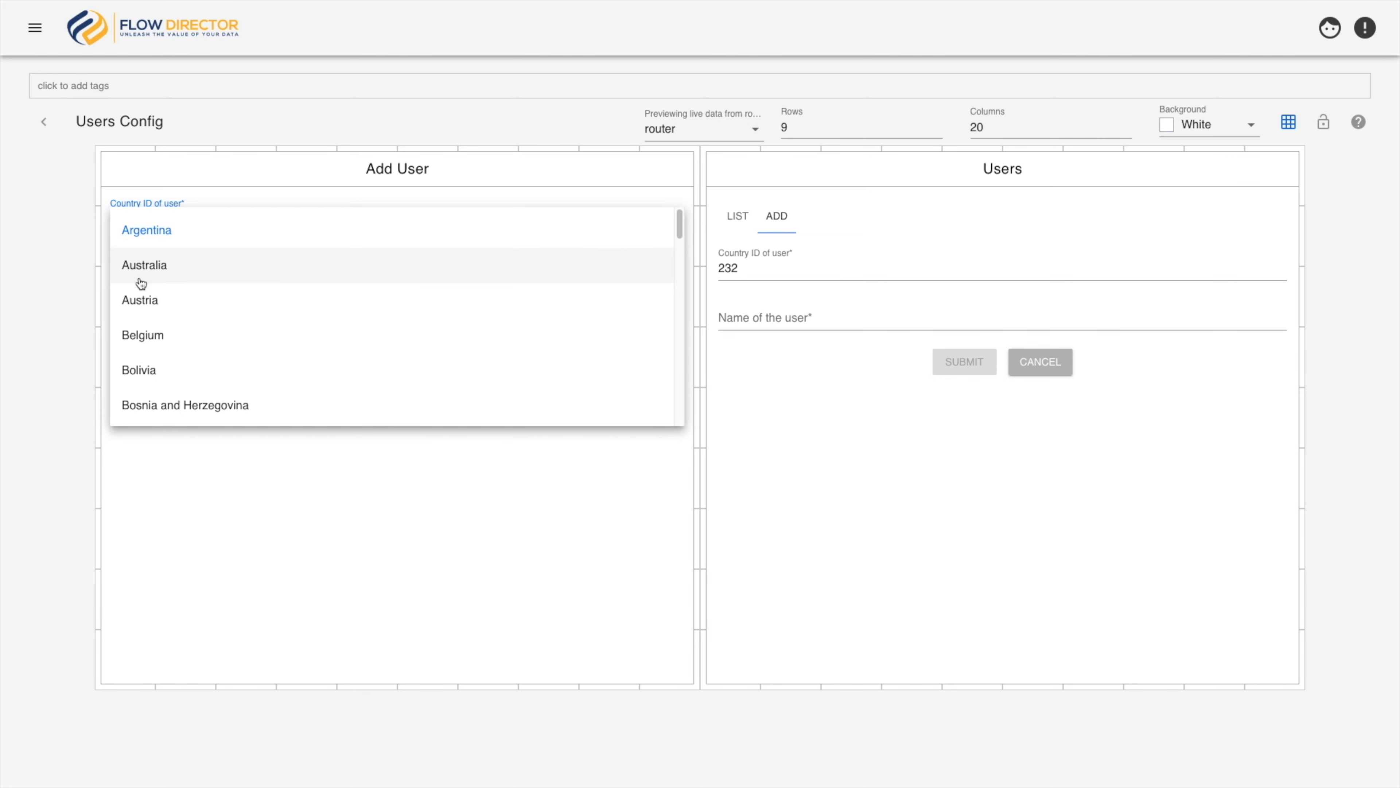
pyautogui.click(168, 267)
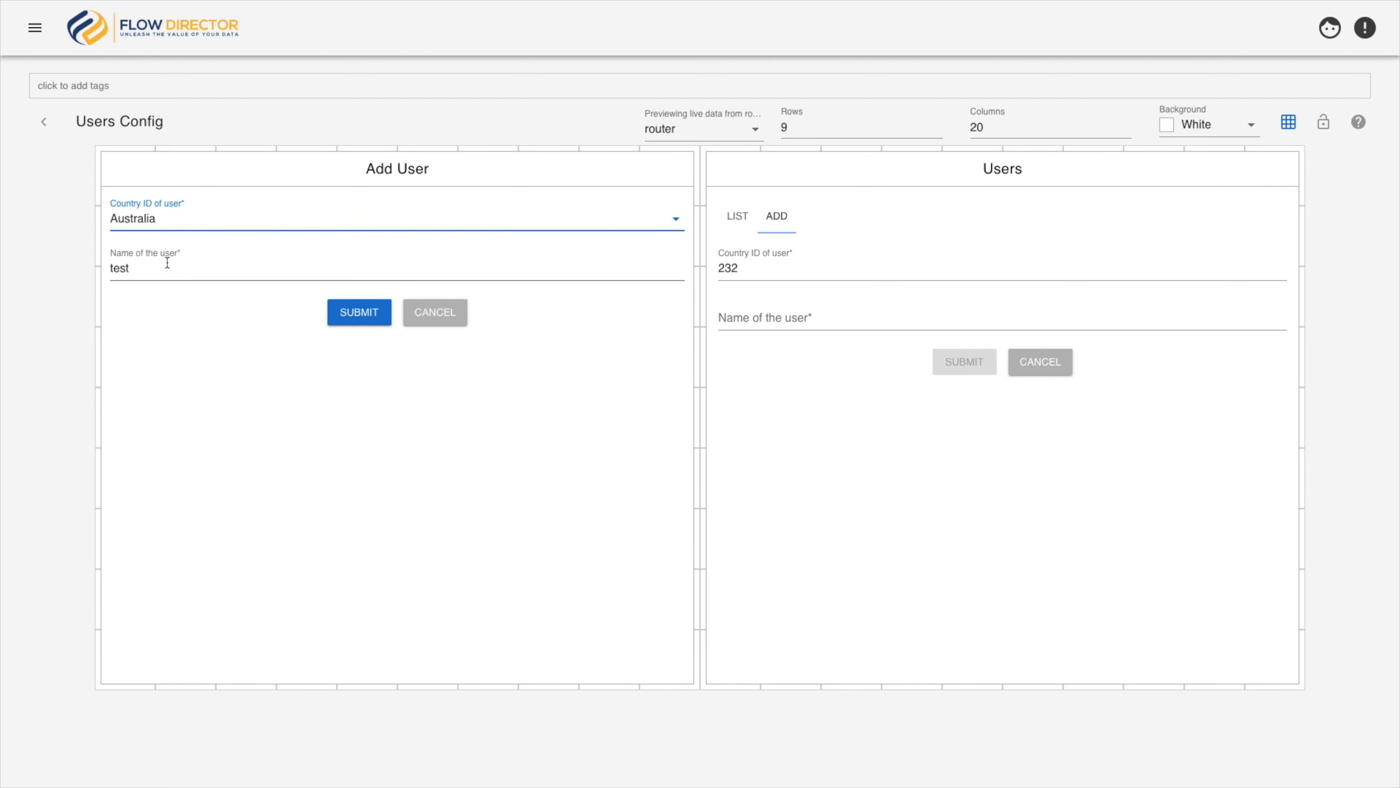
pyautogui.click(760, 268)
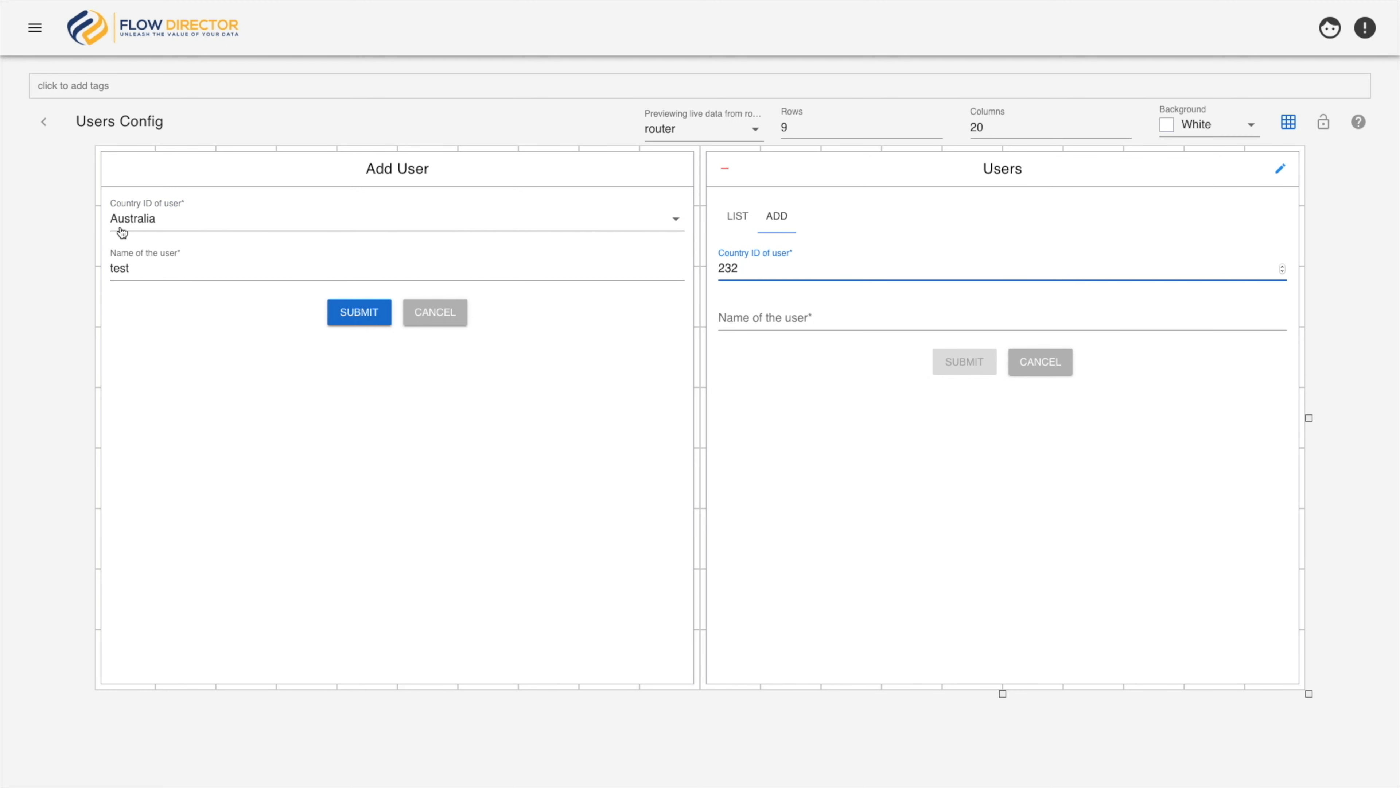
pyautogui.click(360, 321)
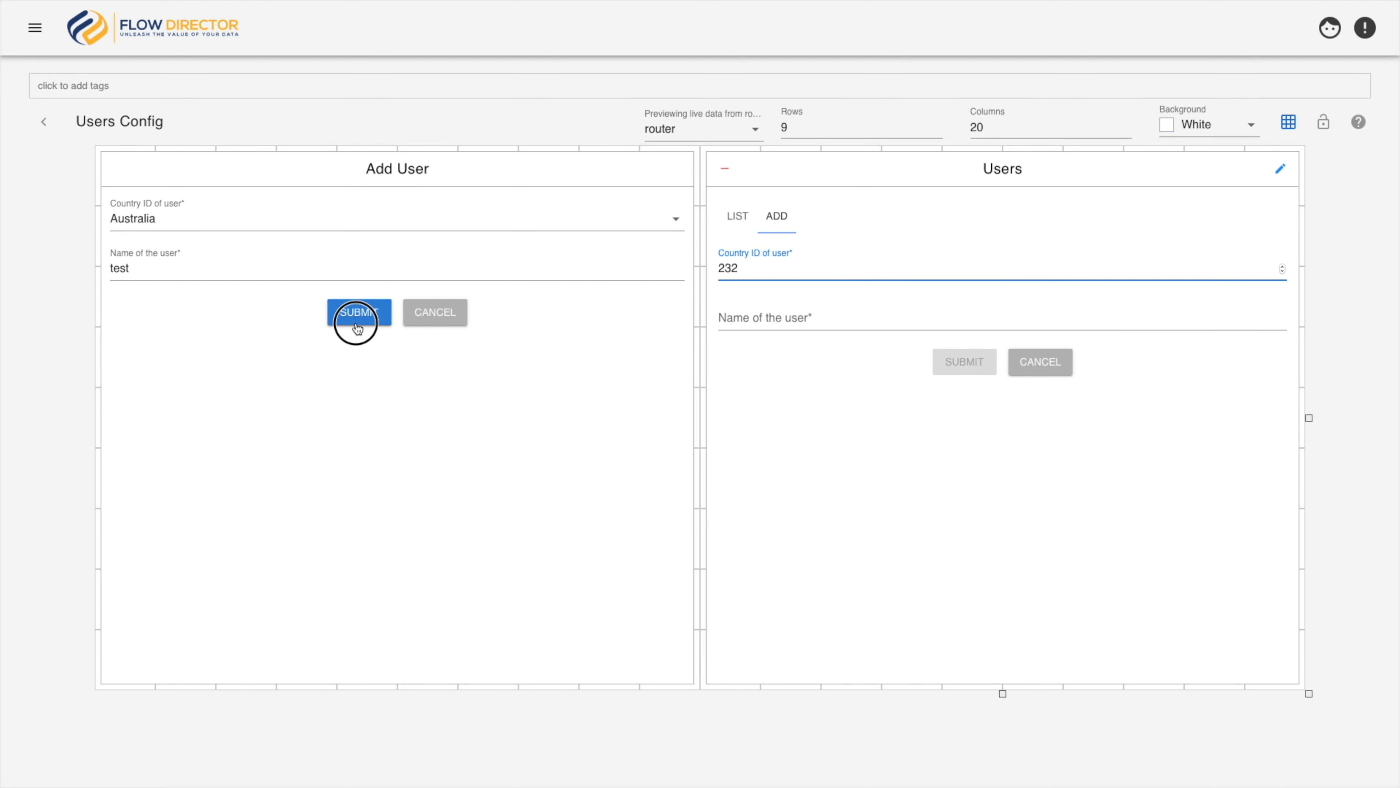
pyautogui.doubleClick(193, 651)
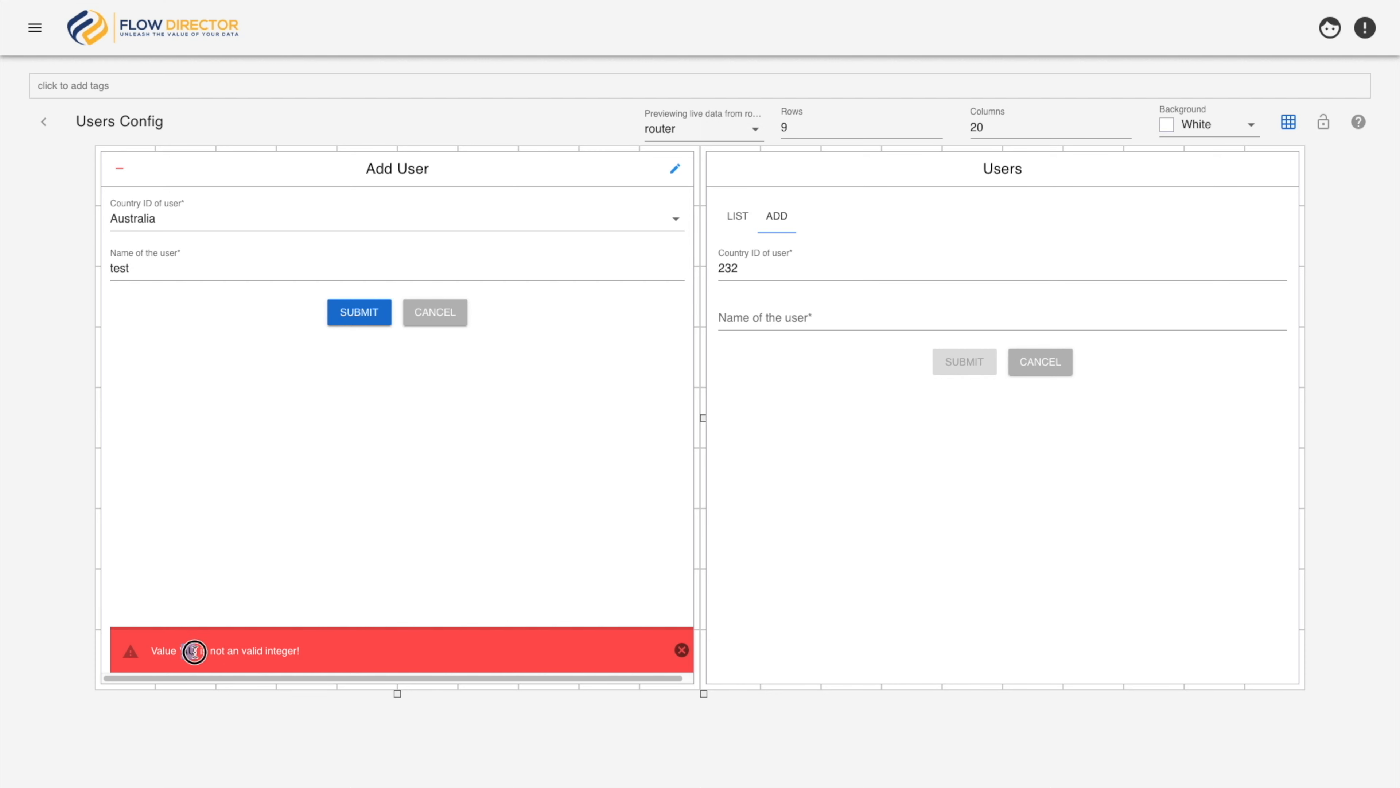
pyautogui.click(208, 582)
# Change the Add User form's country to China and try to submit it again.
pyautogui.click(143, 218)
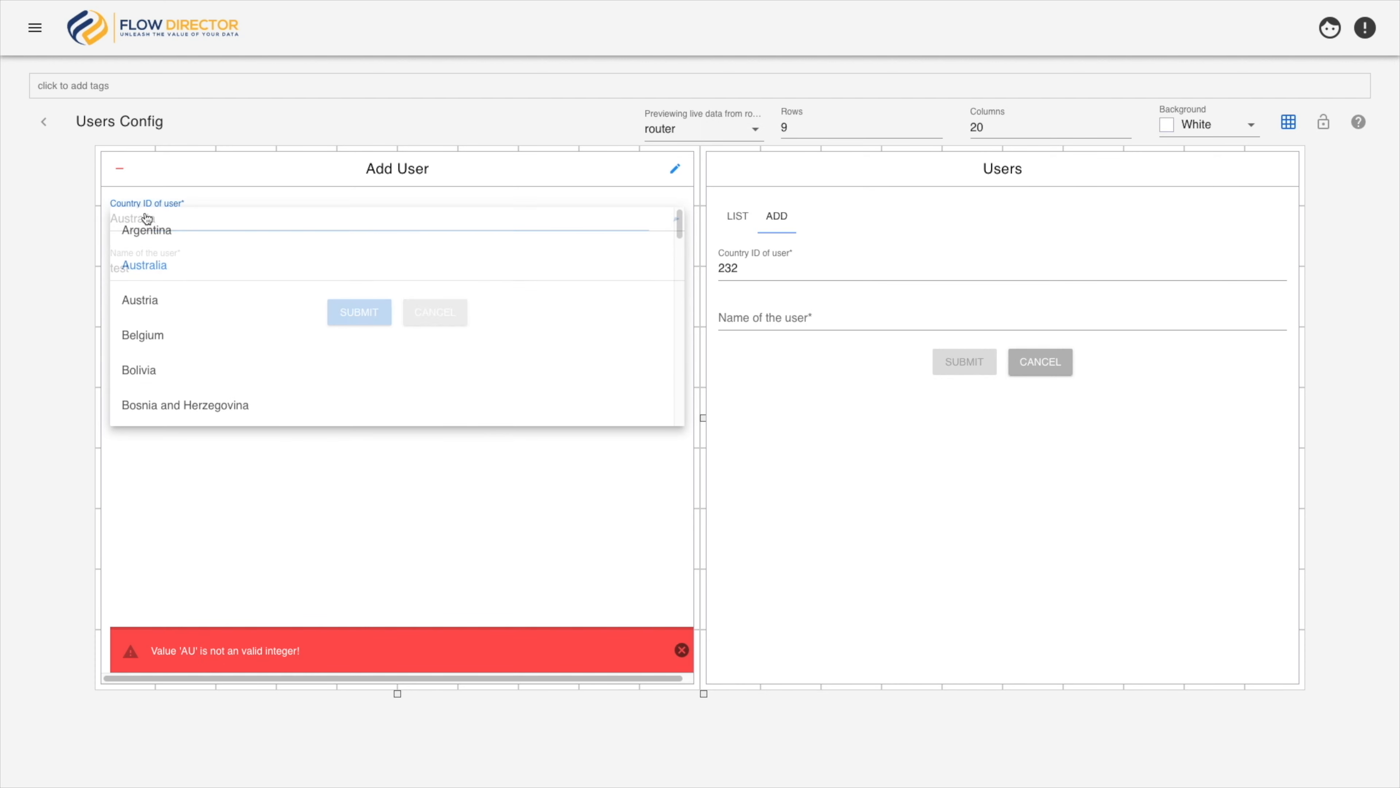
pyautogui.scroll(-5, 221, 364)
pyautogui.click(181, 323)
pyautogui.click(330, 303)
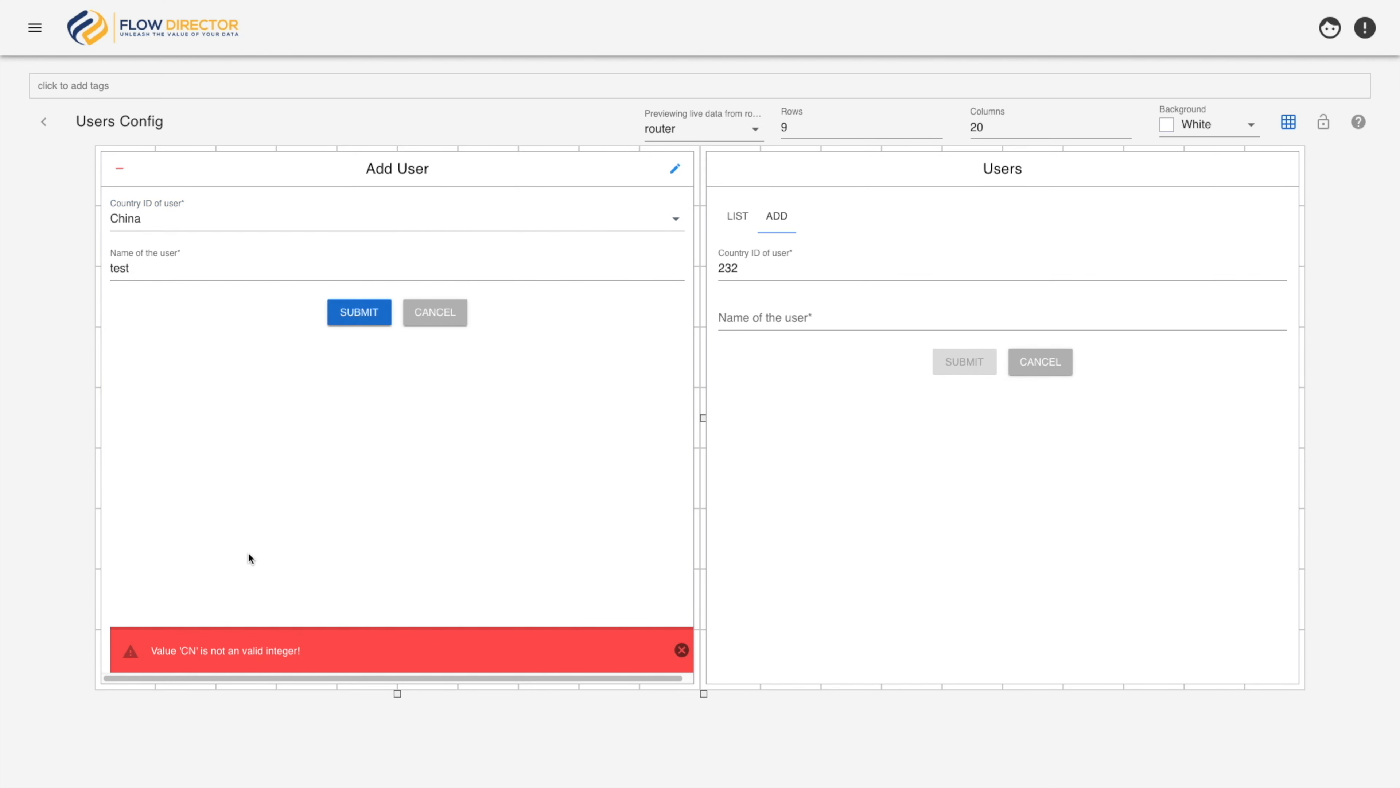
# Reconfigure the Add User component so Only EU Countries takes its value from the Name of the user parameter.
pyautogui.click(685, 168)
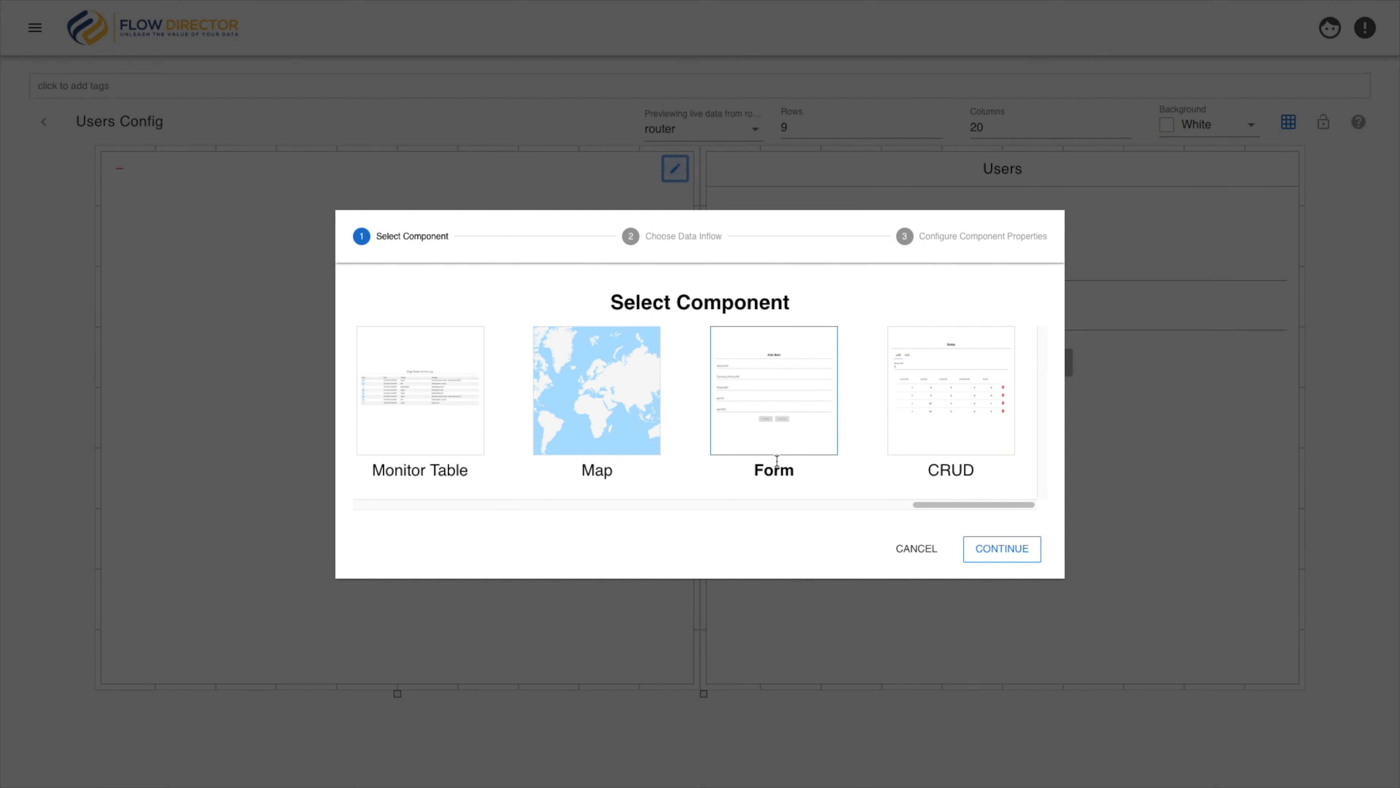
pyautogui.click(965, 548)
pyautogui.click(979, 527)
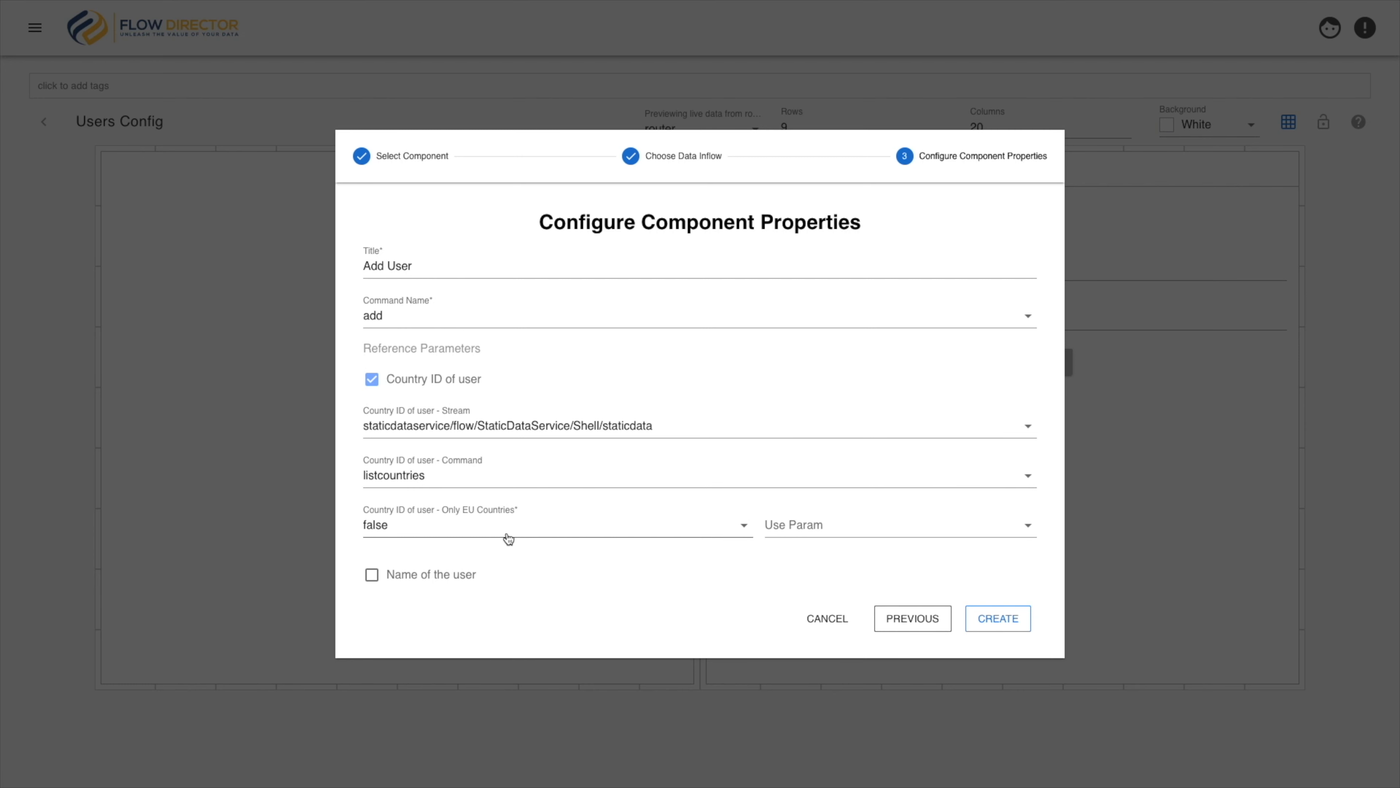
pyautogui.click(807, 525)
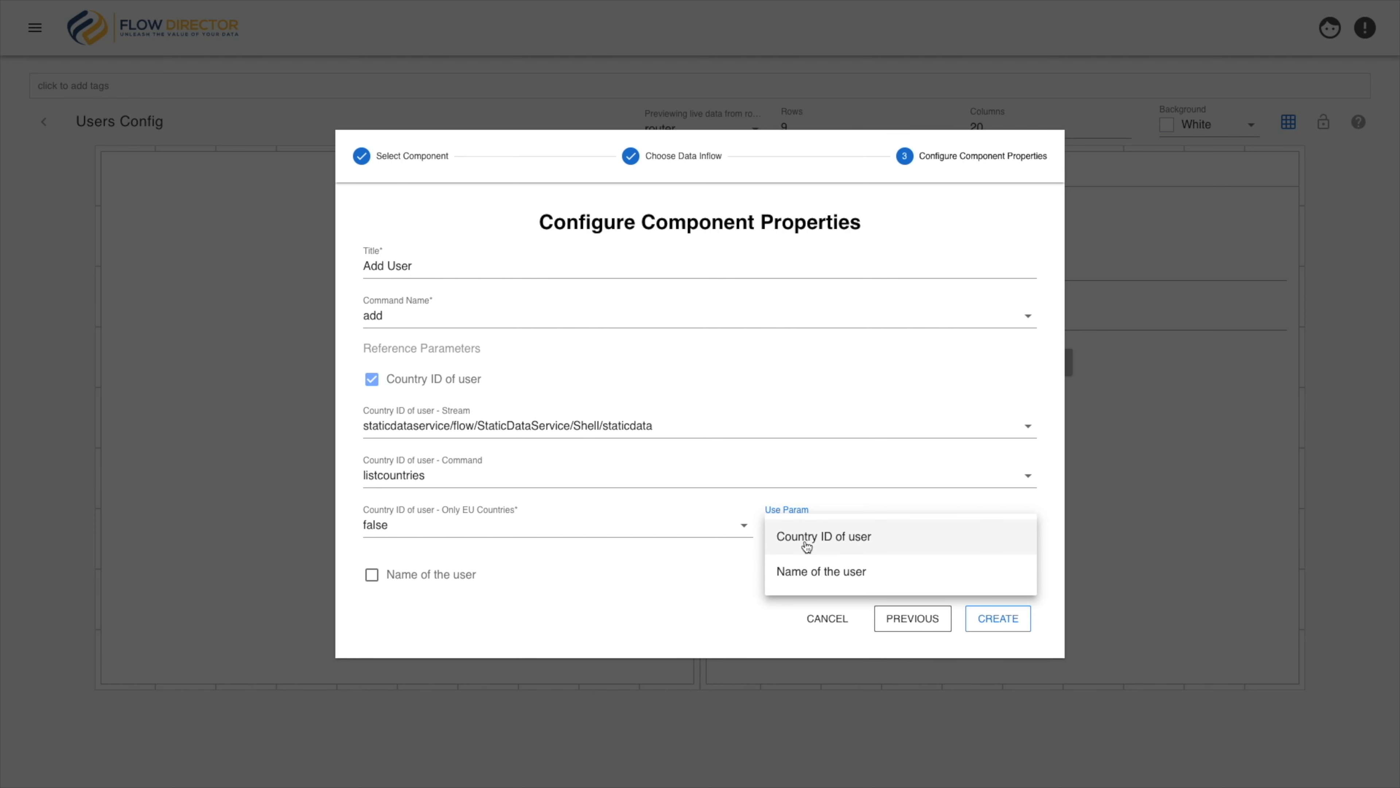
pyautogui.click(807, 573)
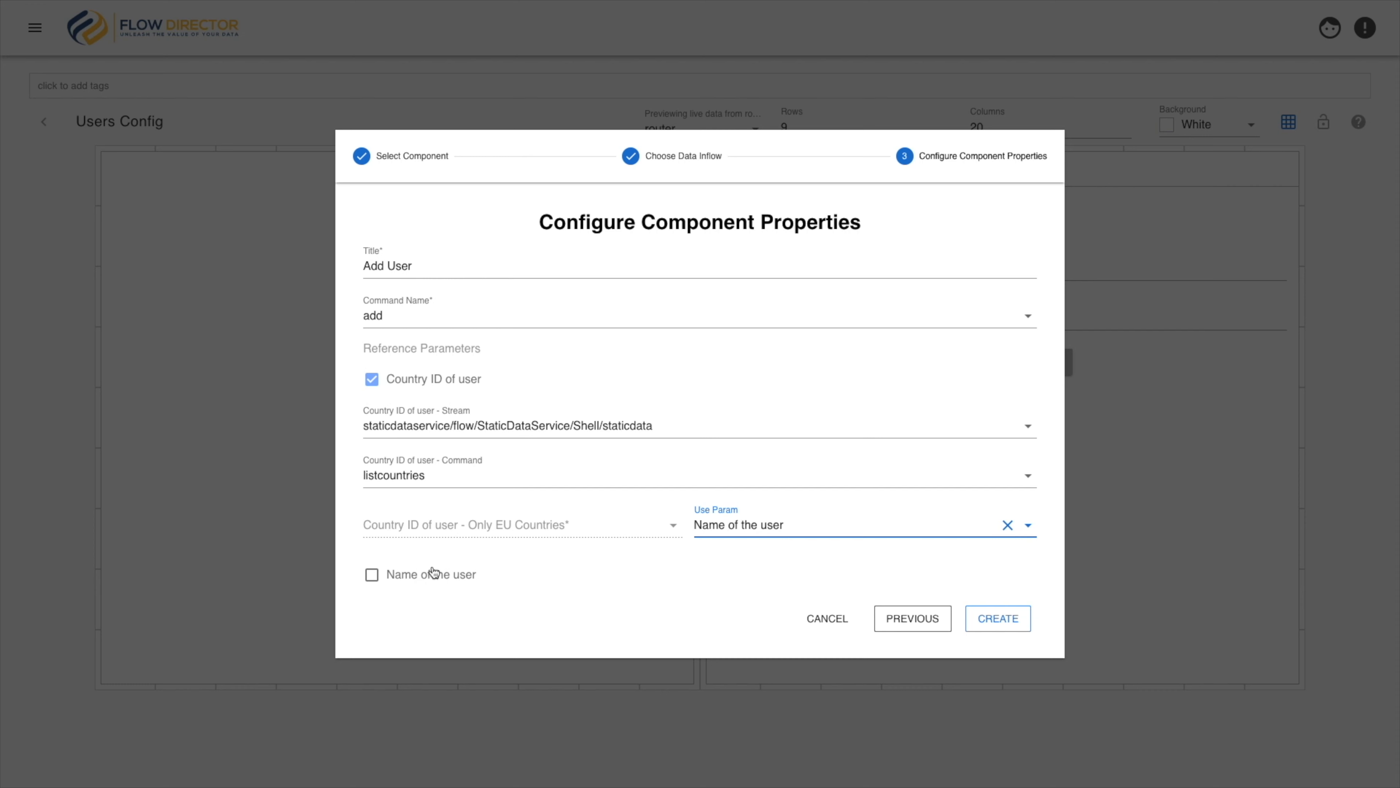
pyautogui.click(982, 619)
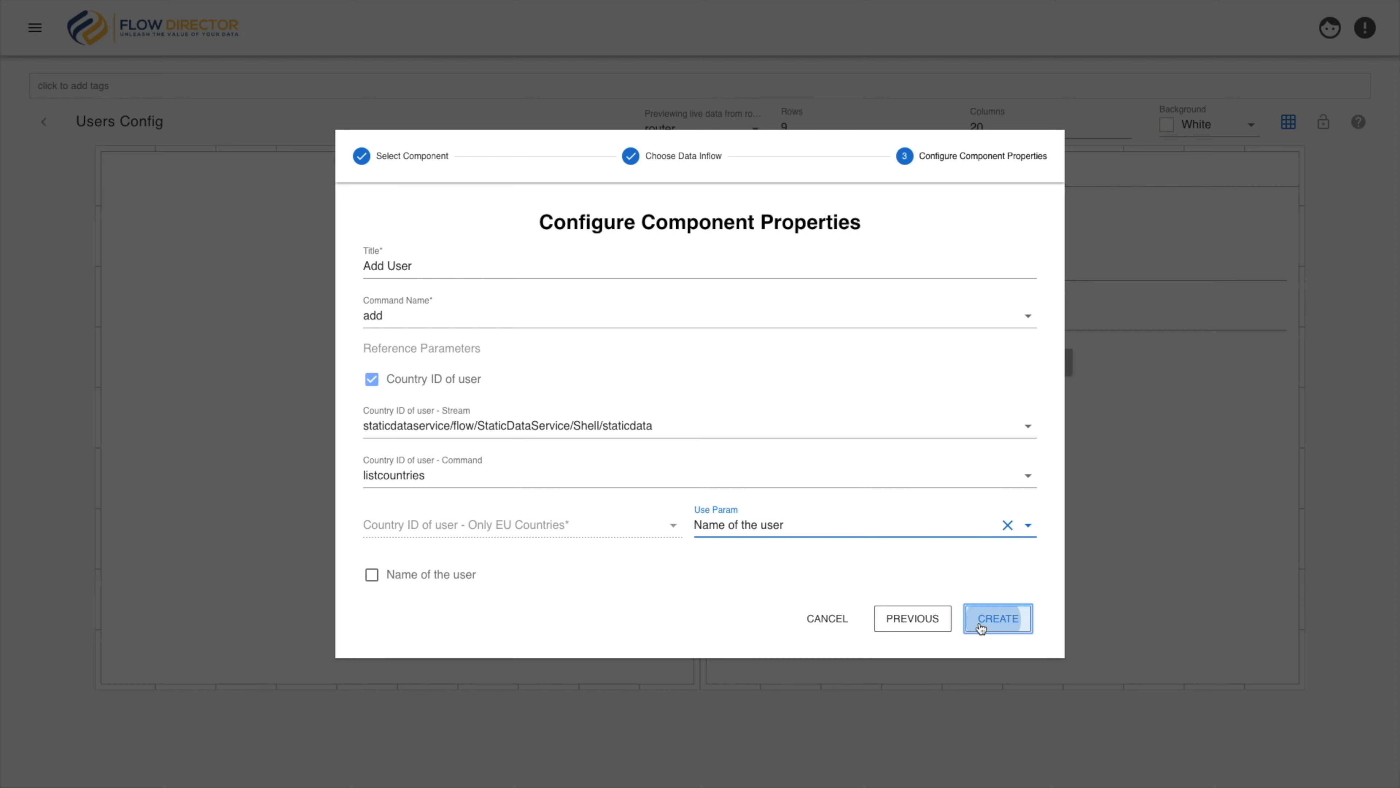
# Enter "false" as the user's name in the Add User form and examine the country options.
pyautogui.click(140, 230)
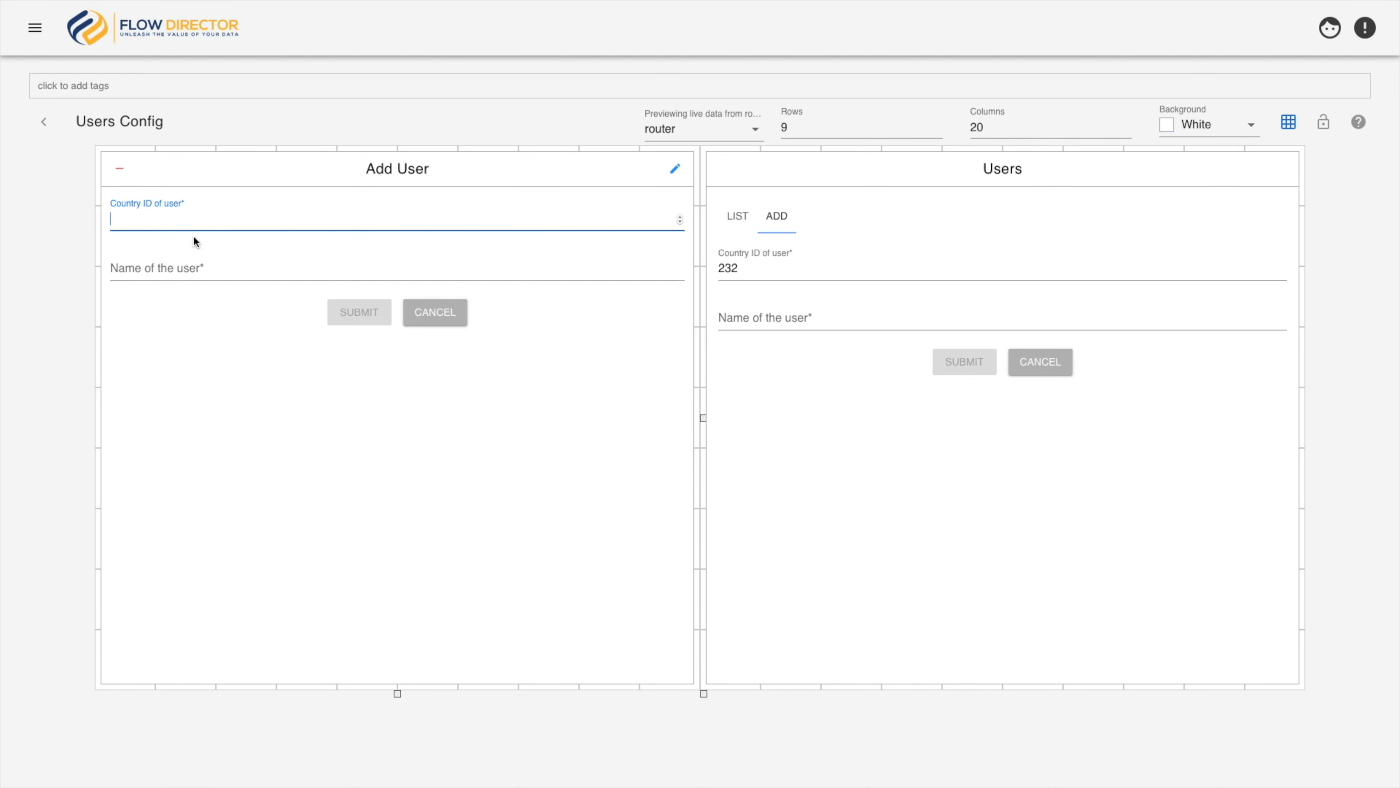
pyautogui.click(182, 272)
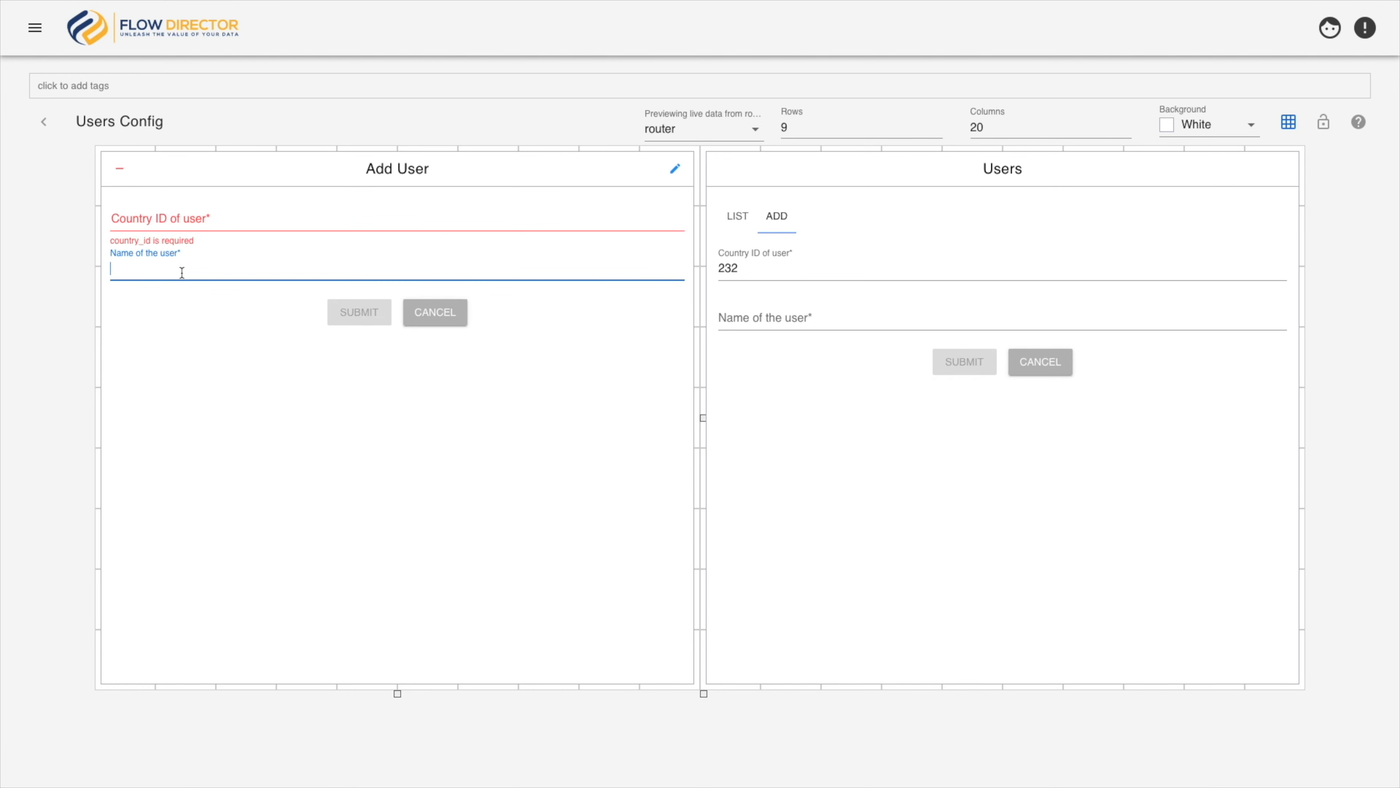
pyautogui.write('Nikki')
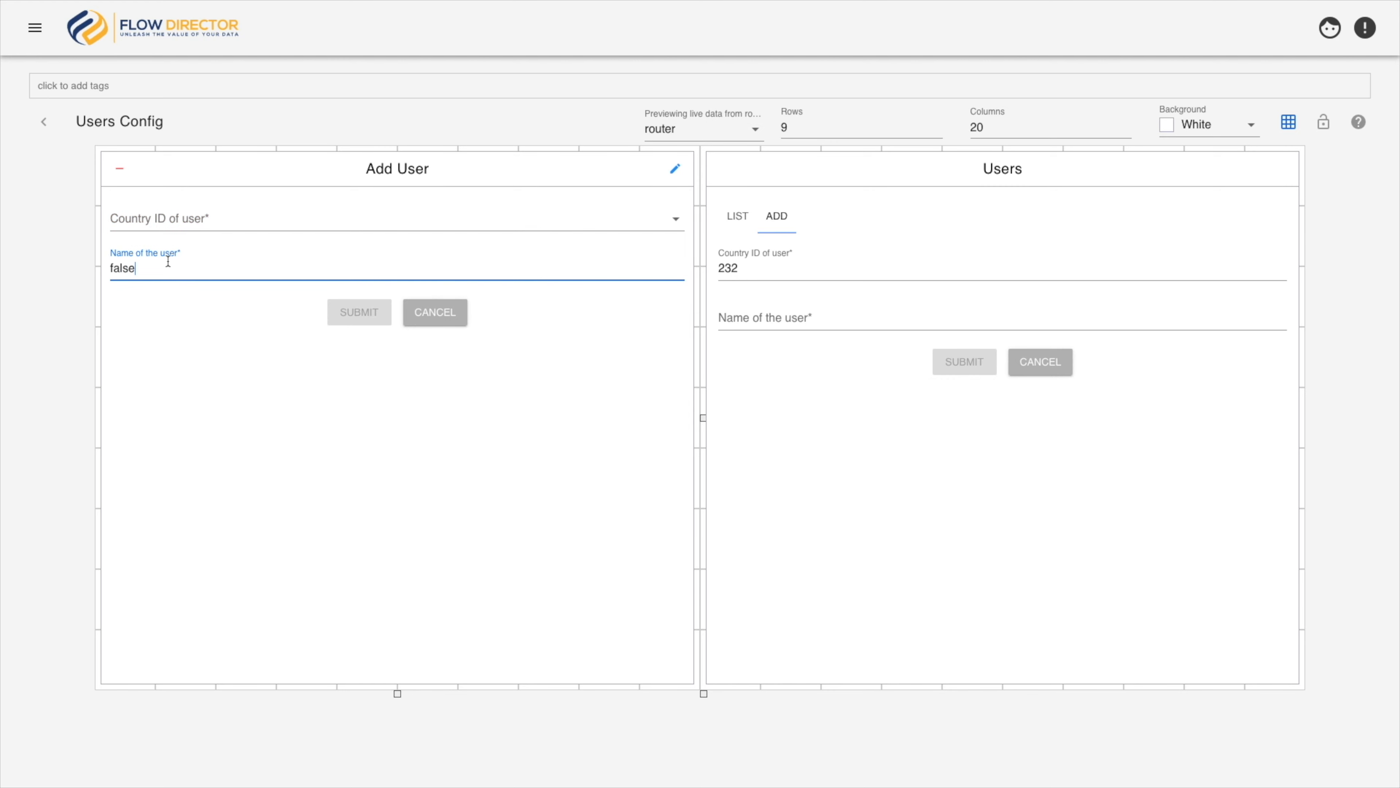
pyautogui.click(154, 218)
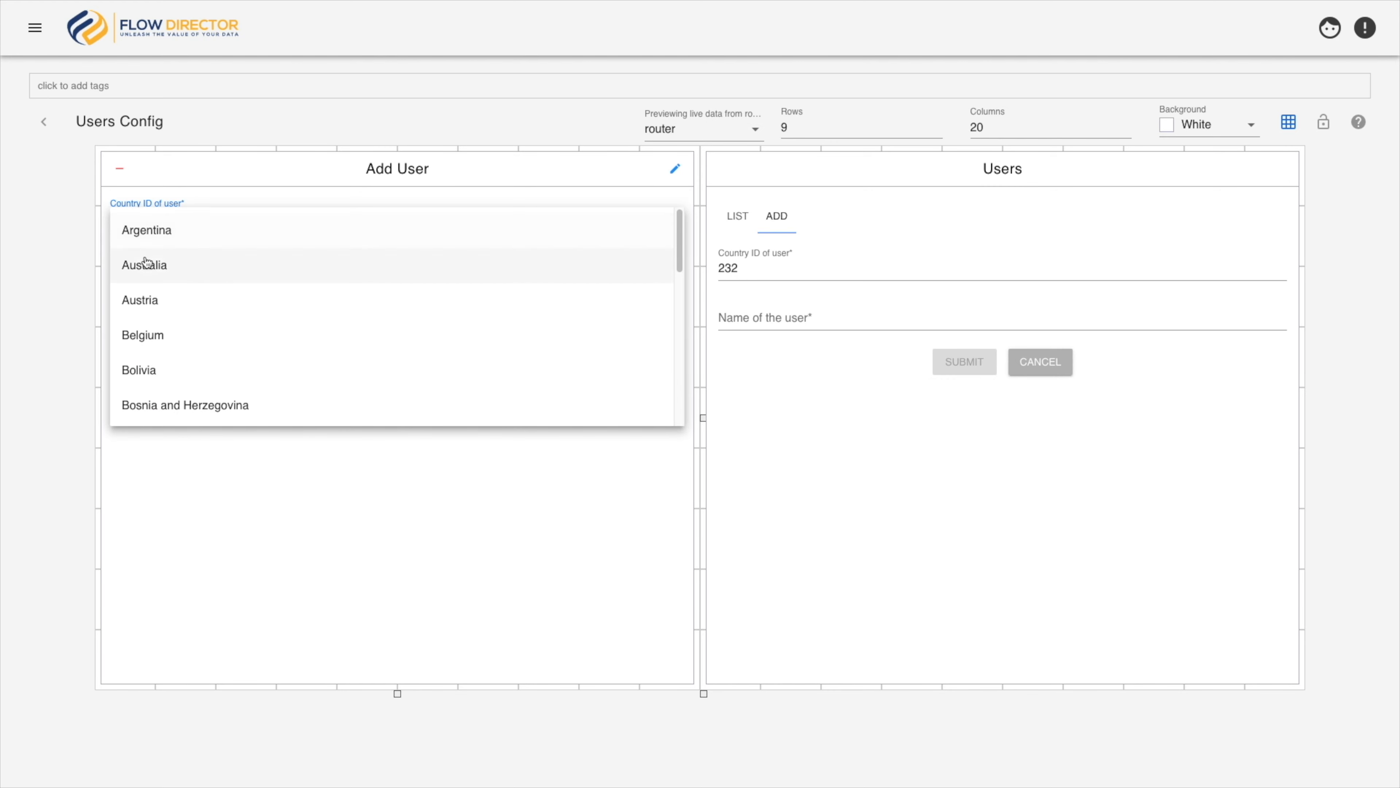
pyautogui.click(157, 237)
# Replace the user's name with "true" in the Add User form and examine the country options.
pyautogui.press('Tab')
pyautogui.write('true')
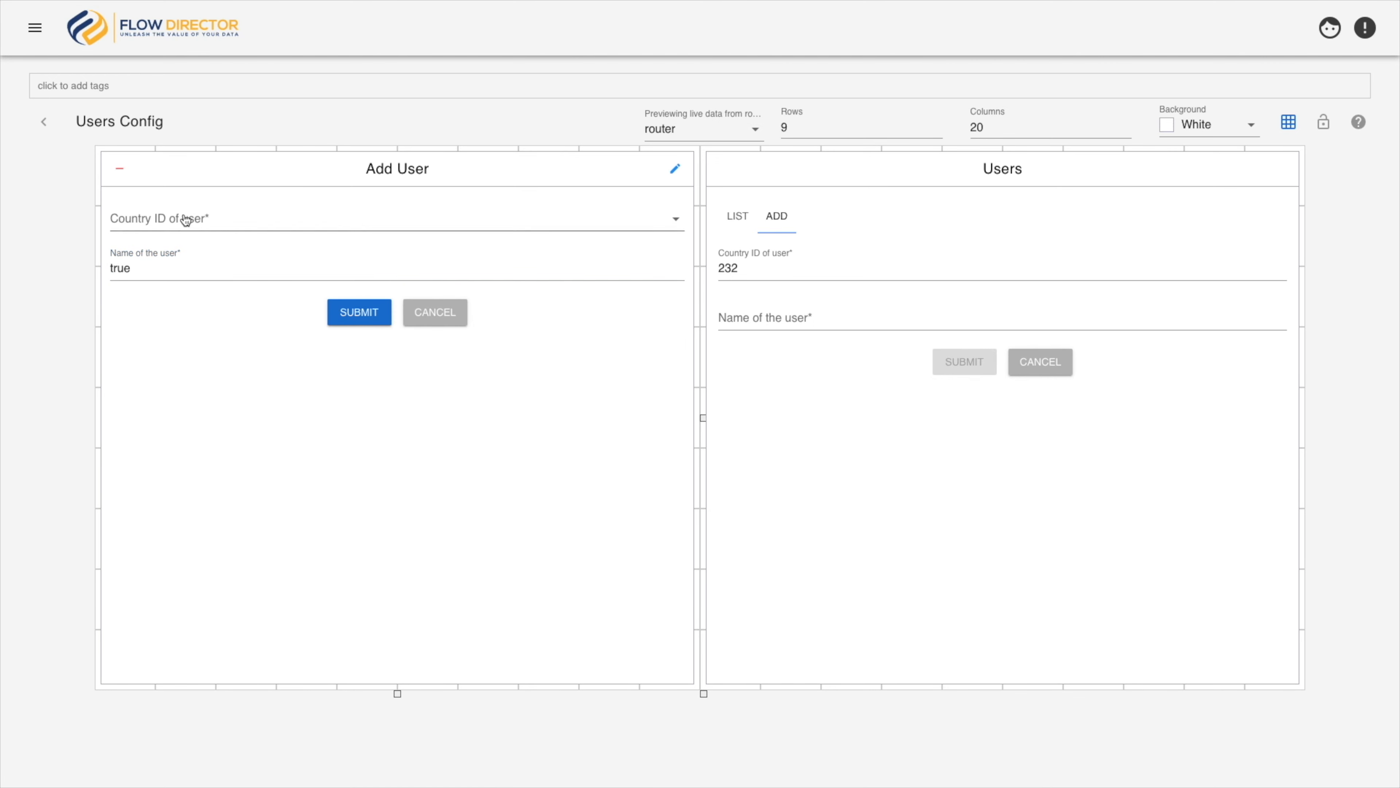
pyautogui.click(188, 219)
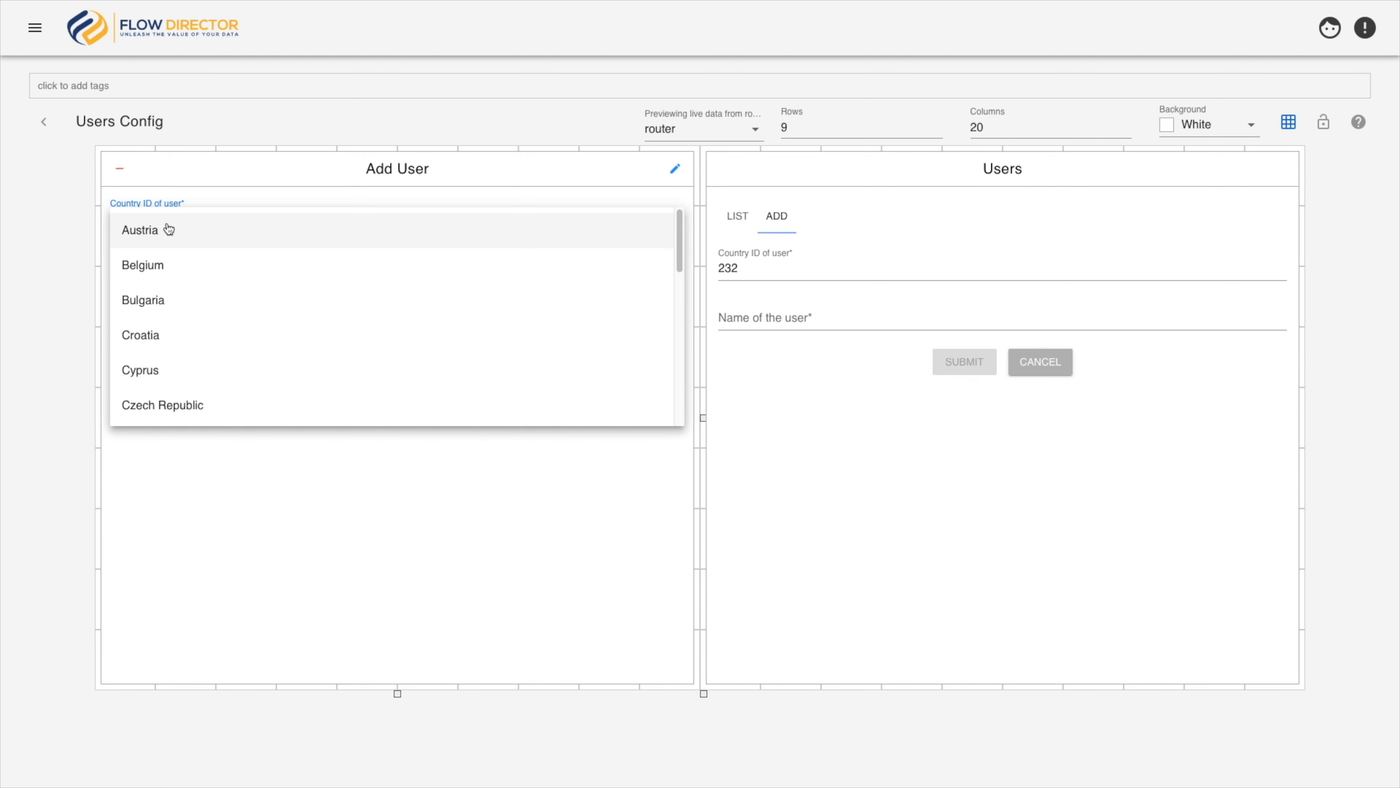
pyautogui.click(180, 202)
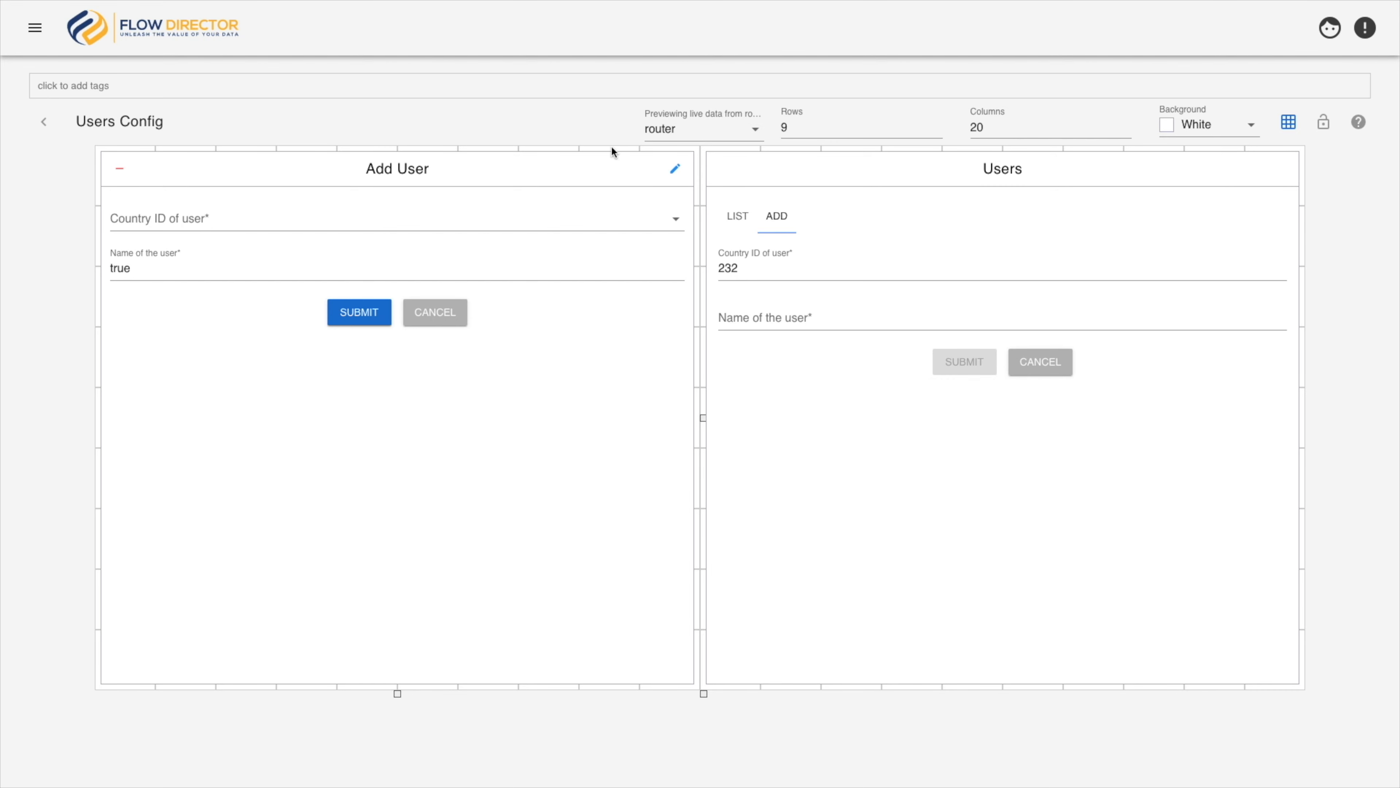
# Choose Czech Republic as the country in the Add User form and go to the user name field.
pyautogui.click(580, 229)
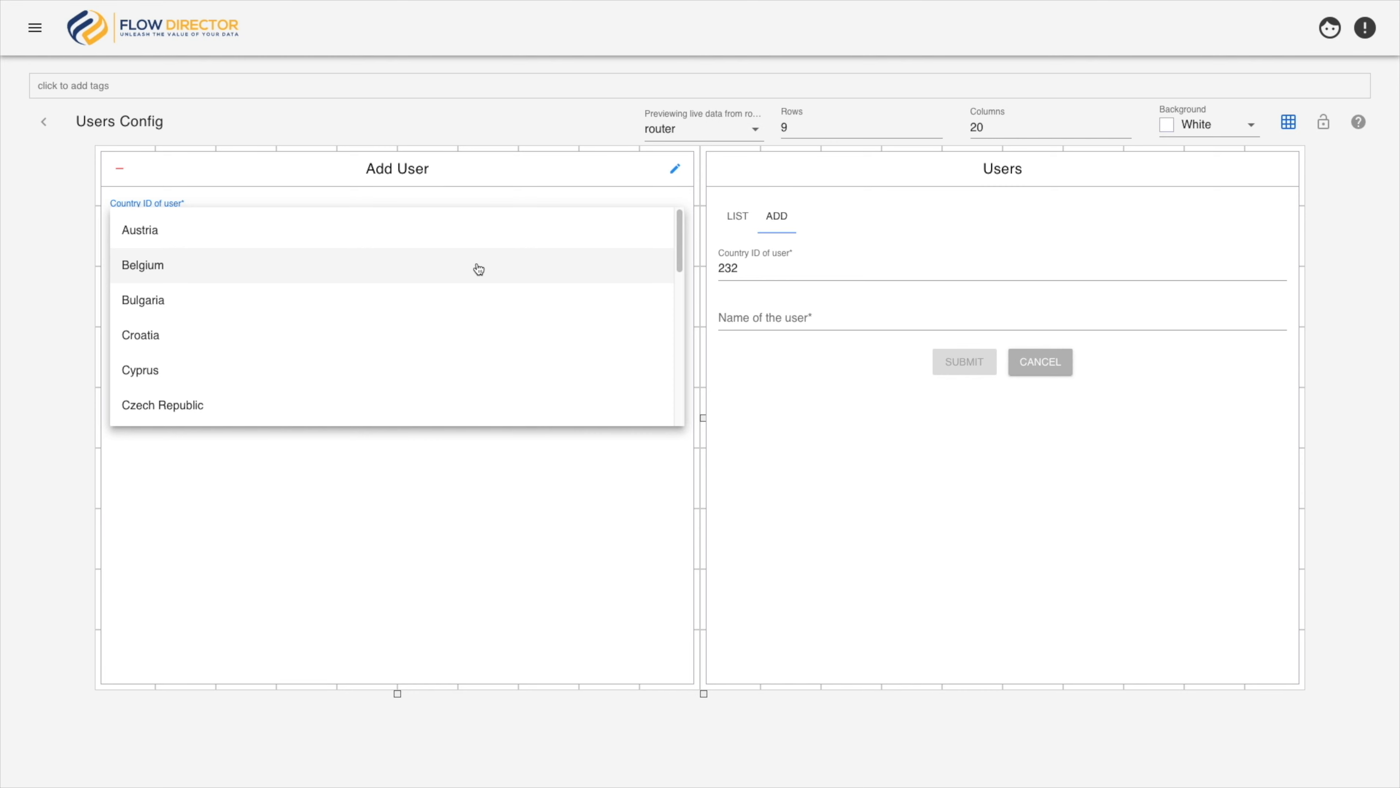
pyautogui.click(423, 408)
pyautogui.click(306, 275)
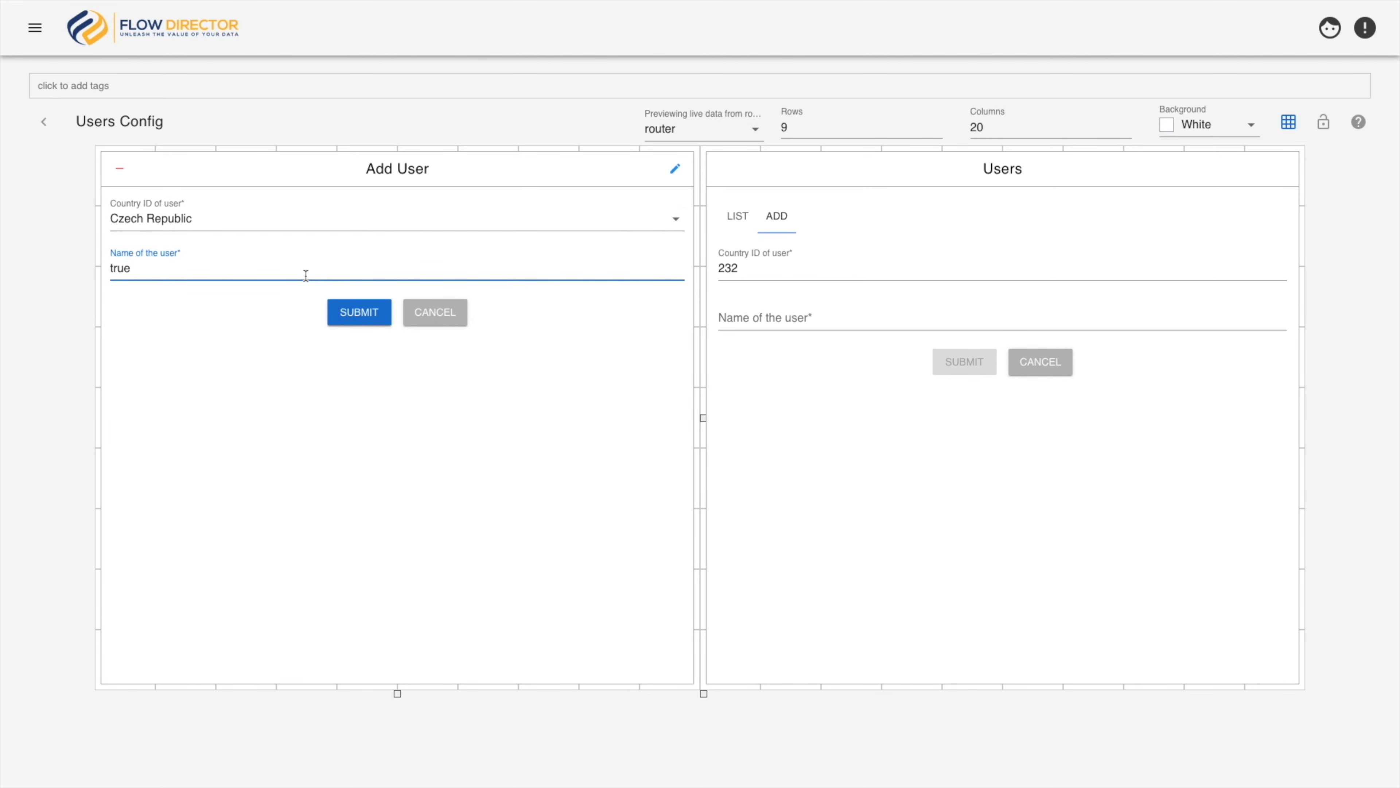